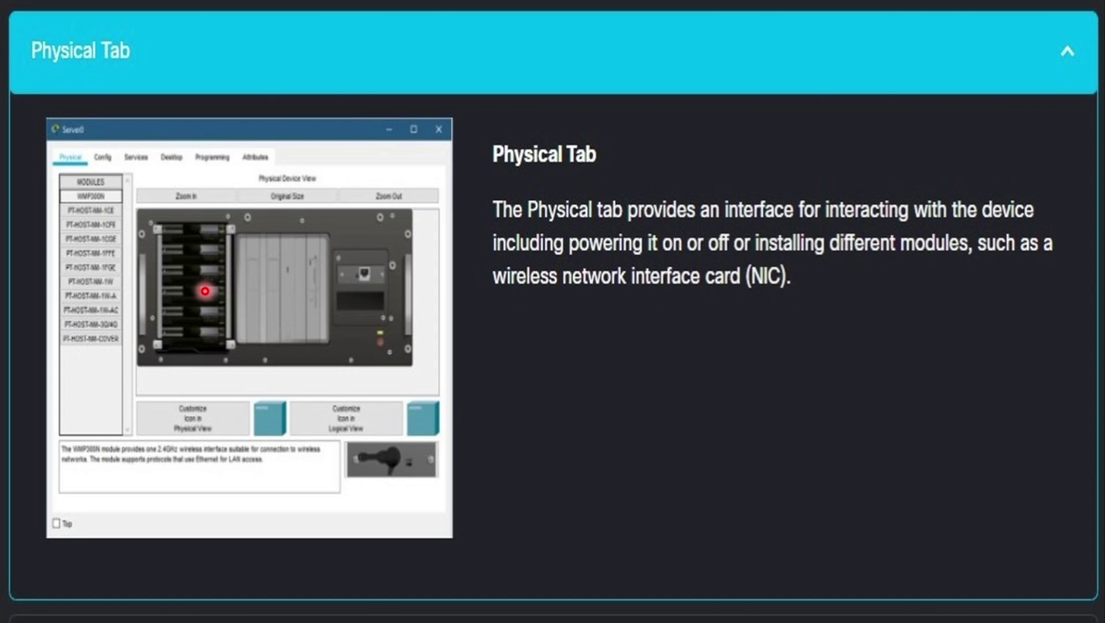
# - Leave the NetAcad Physical Tab explanation and bring the empty Packet Tracer workspace forward
pyautogui.hotkey('alt', 'Tab')
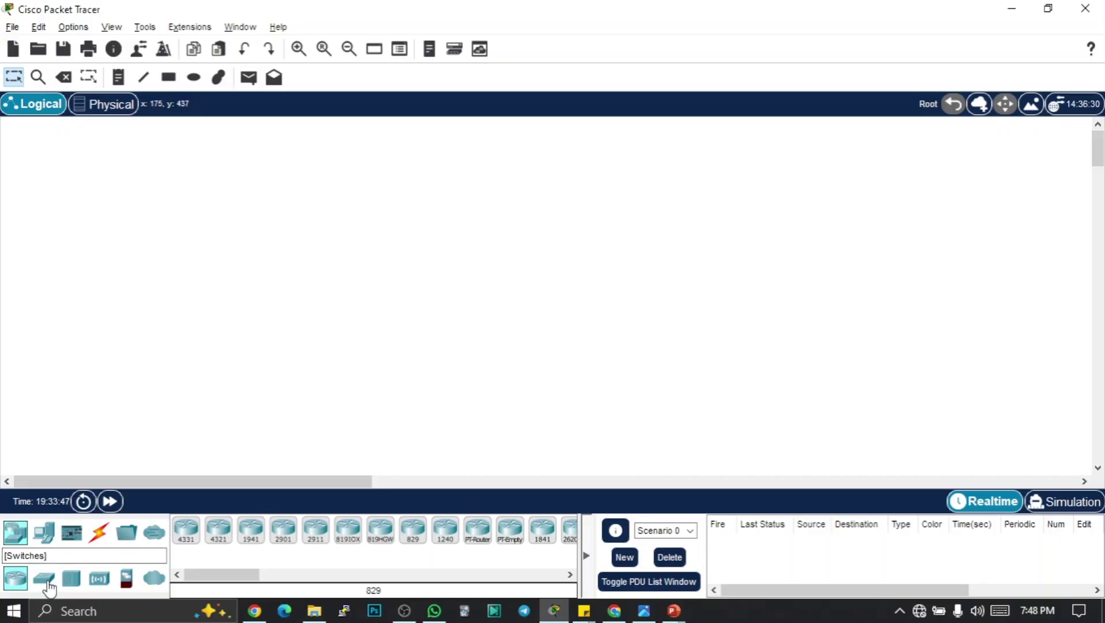
# - Place a switch and an ISR4331 router on the canvas, briefly checking Switch2's window
pyautogui.moveTo(63, 564); pyautogui.dragTo(383, 284)
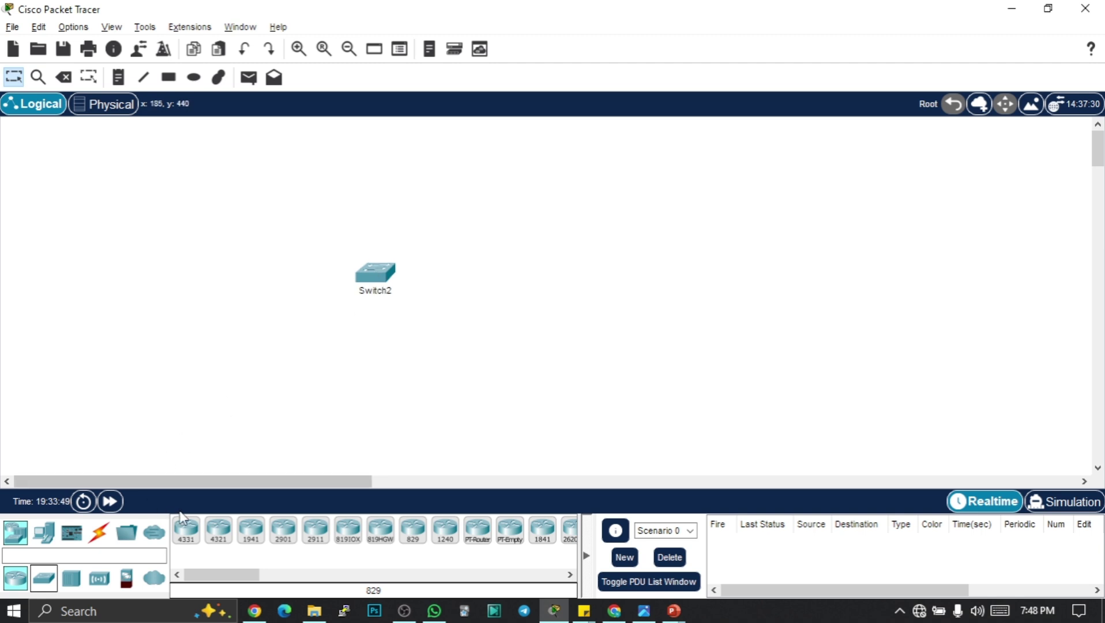
pyautogui.moveTo(192, 537); pyautogui.dragTo(242, 226)
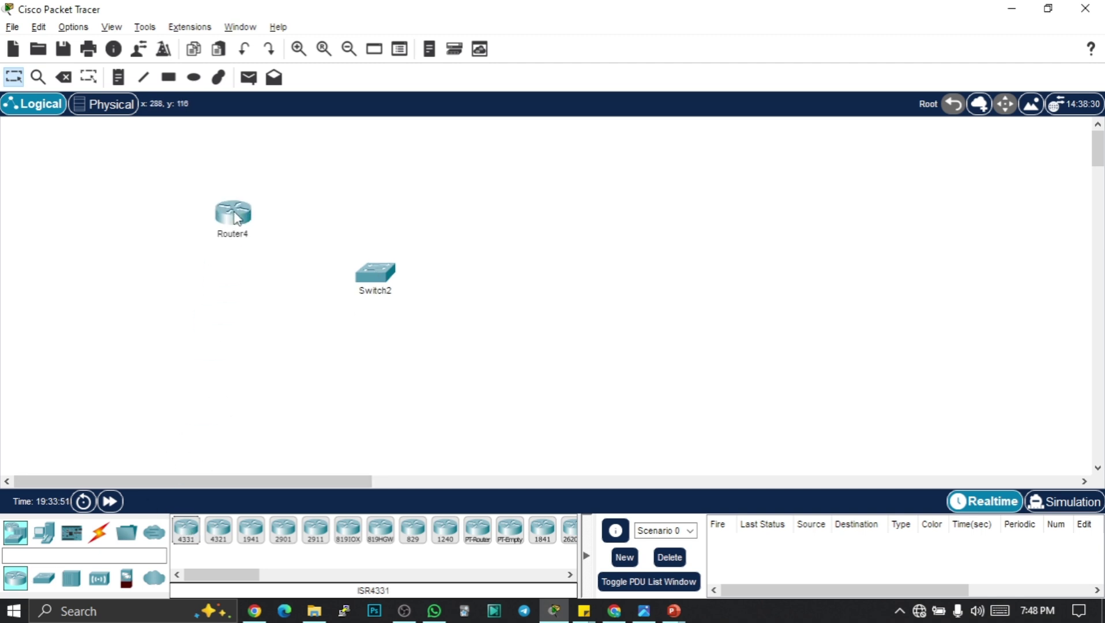
pyautogui.click(374, 273)
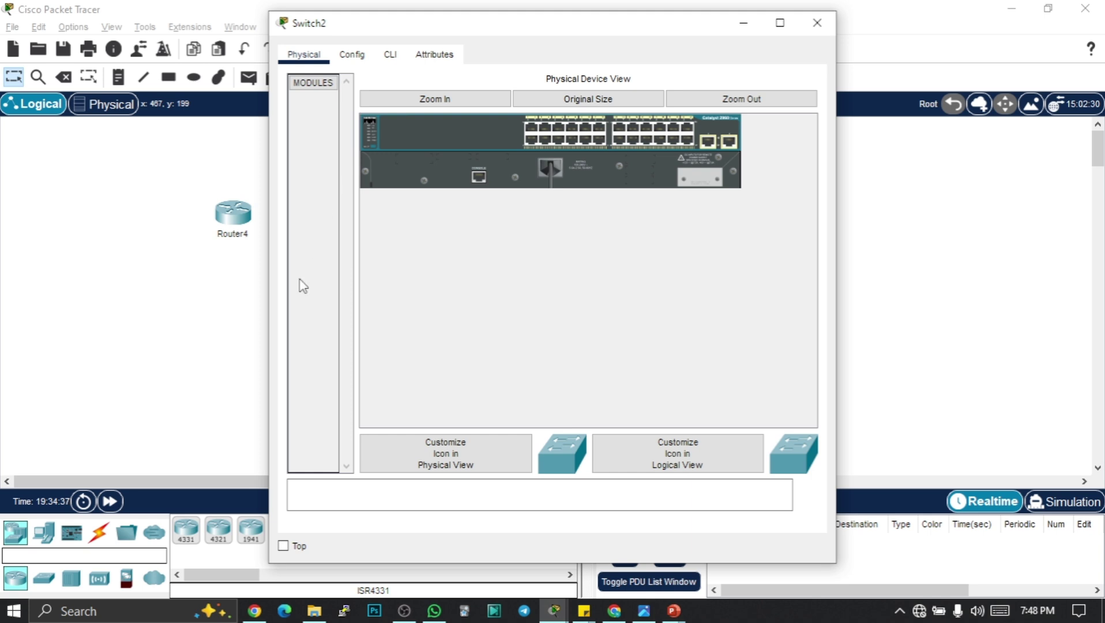
pyautogui.click(817, 23)
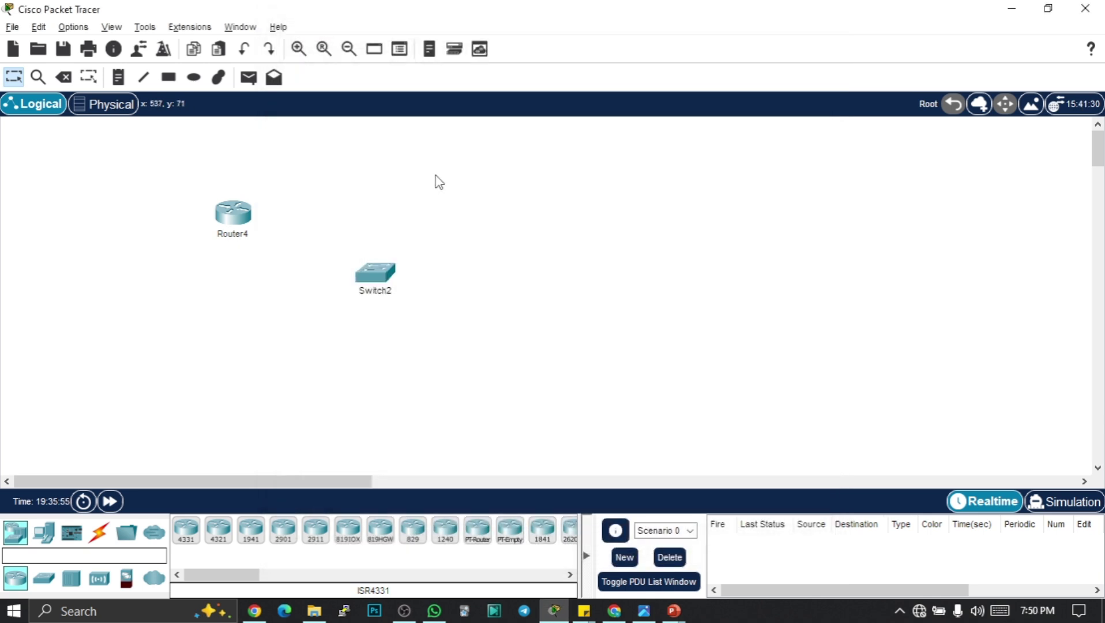
# - Open Router4's Physical tab, zoom in on the chassis and read the NIM-2T description
pyautogui.click(236, 215)
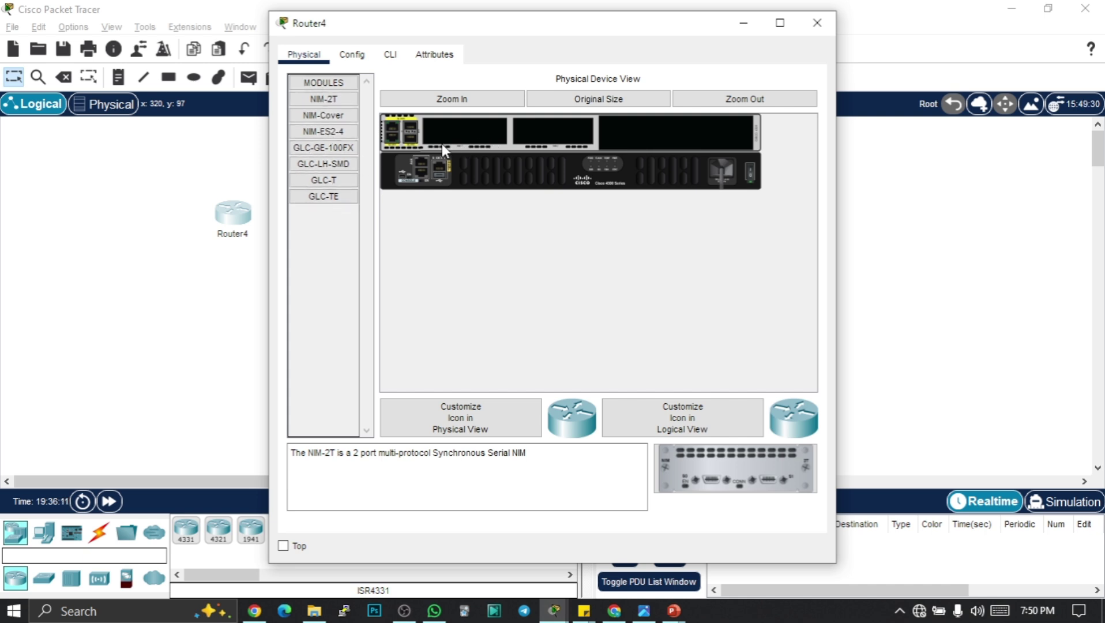
pyautogui.click(463, 100)
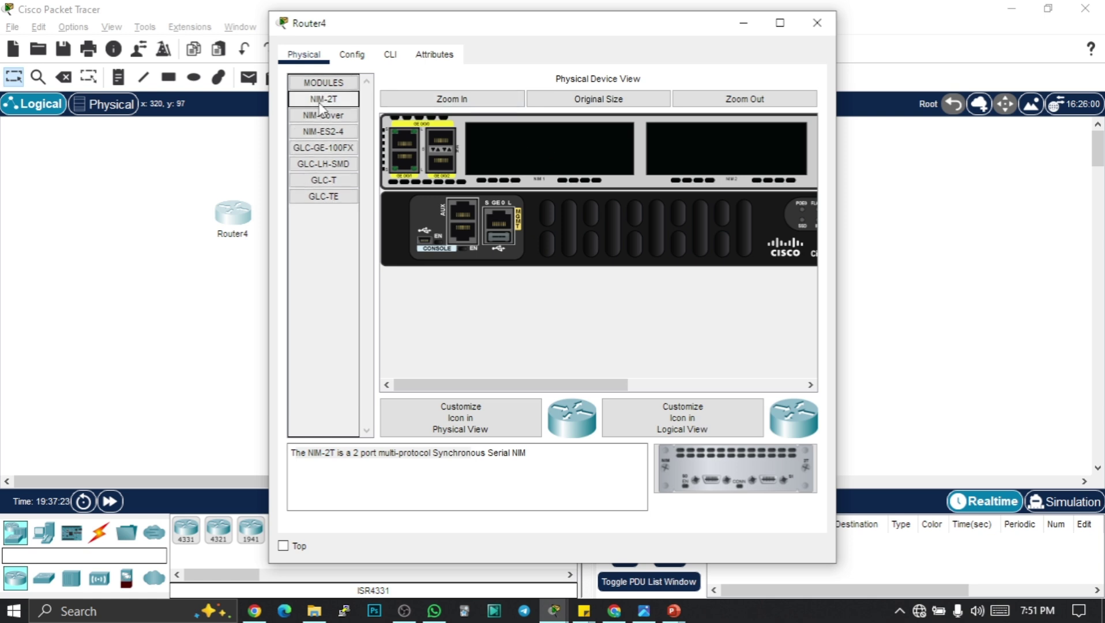
pyautogui.moveTo(293, 454); pyautogui.dragTo(527, 458)
pyautogui.click(542, 463)
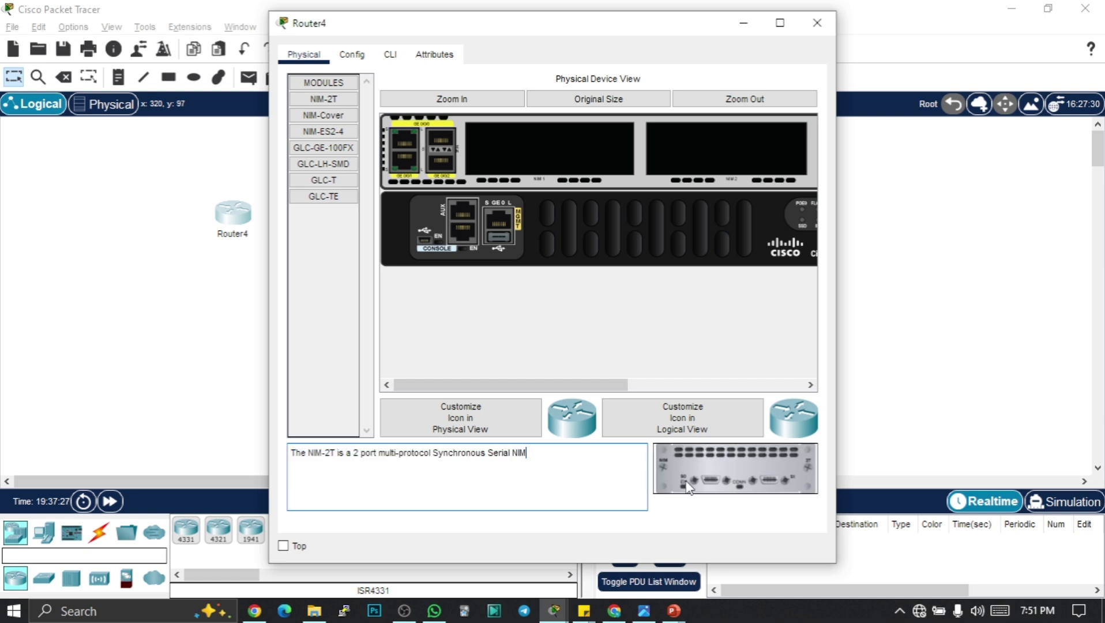
# - Browse the GLC and NIM module descriptions, finishing on the NIM-ES2-4 switching module
pyautogui.click(337, 183)
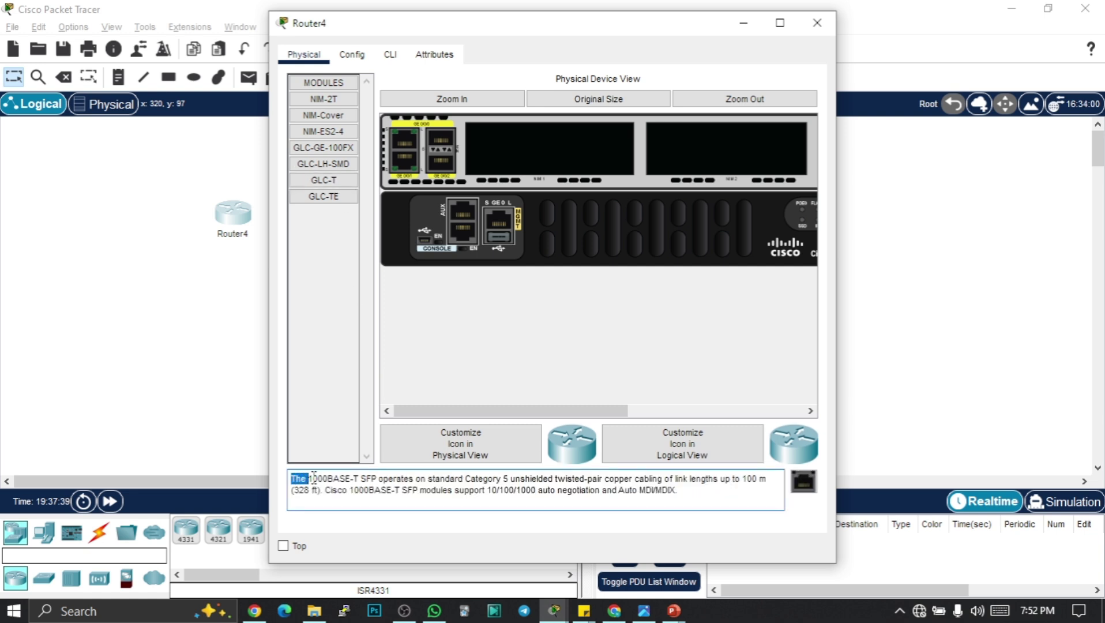
pyautogui.moveTo(294, 480); pyautogui.dragTo(707, 500)
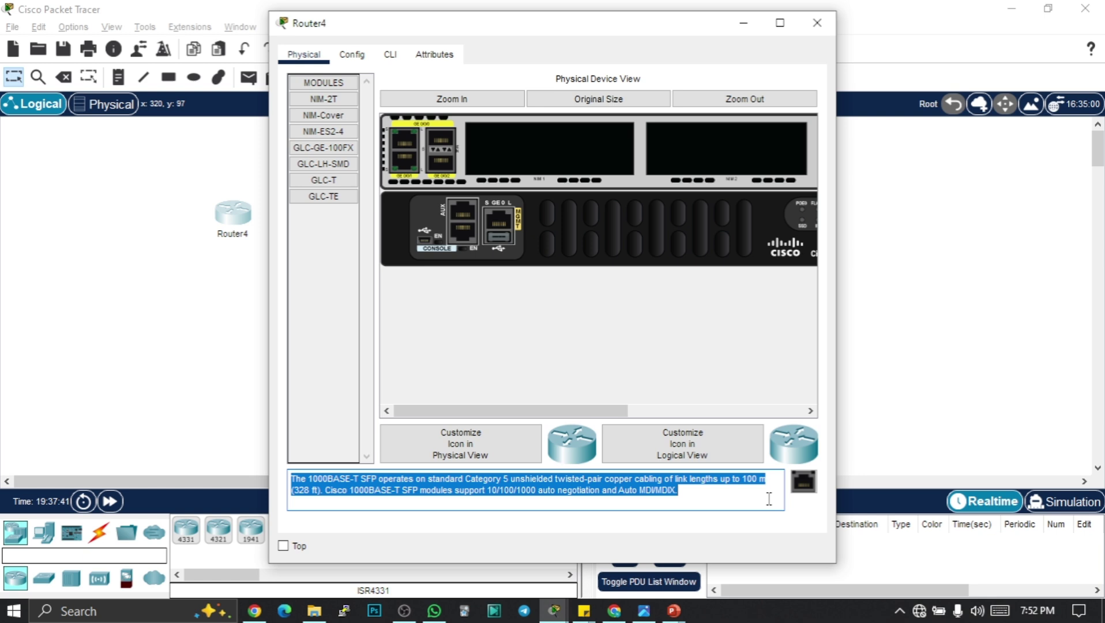
pyautogui.click(804, 486)
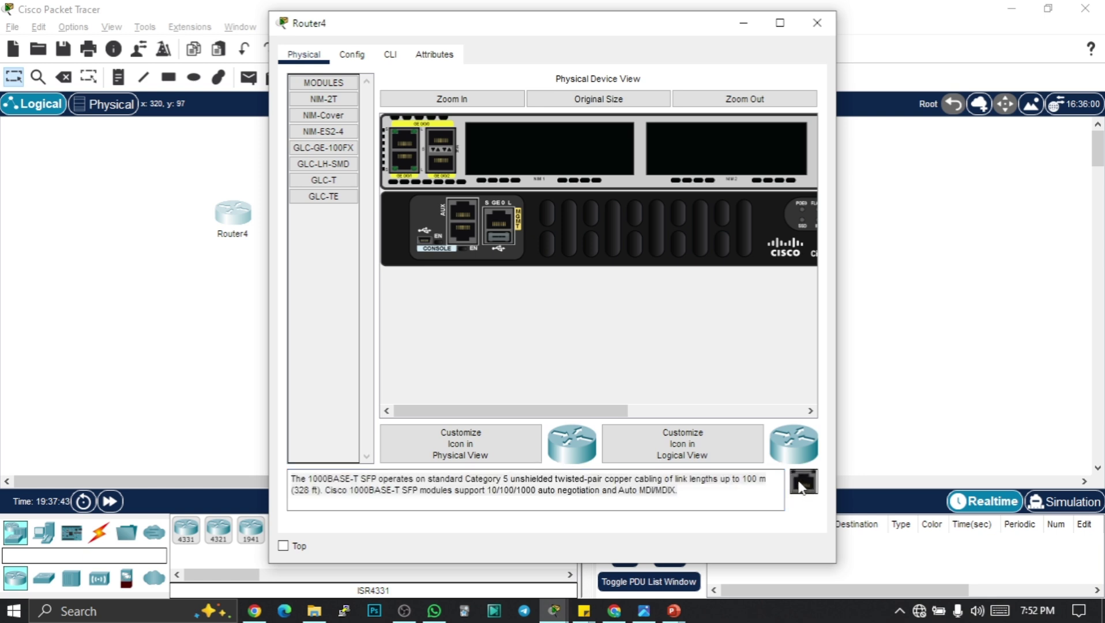
pyautogui.click(317, 149)
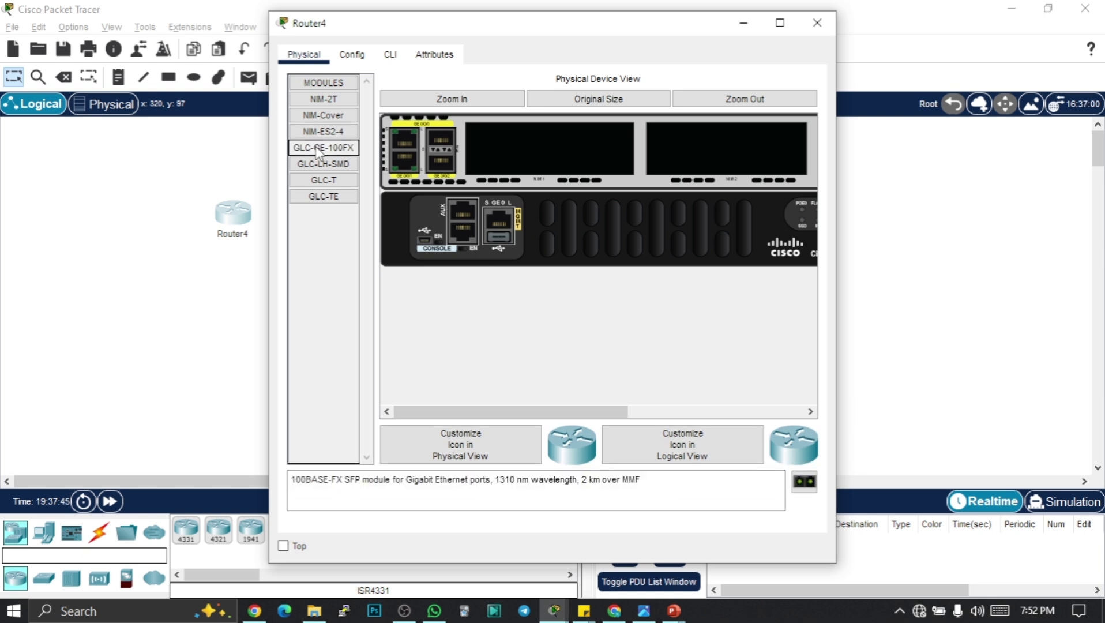
pyautogui.click(319, 165)
pyautogui.click(320, 180)
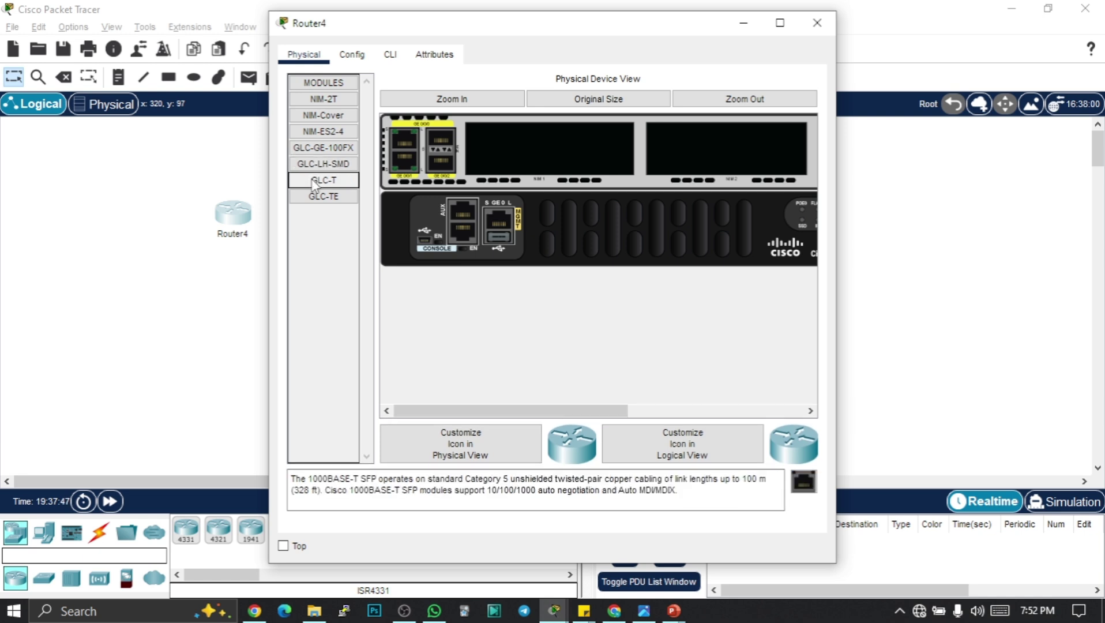
pyautogui.click(320, 116)
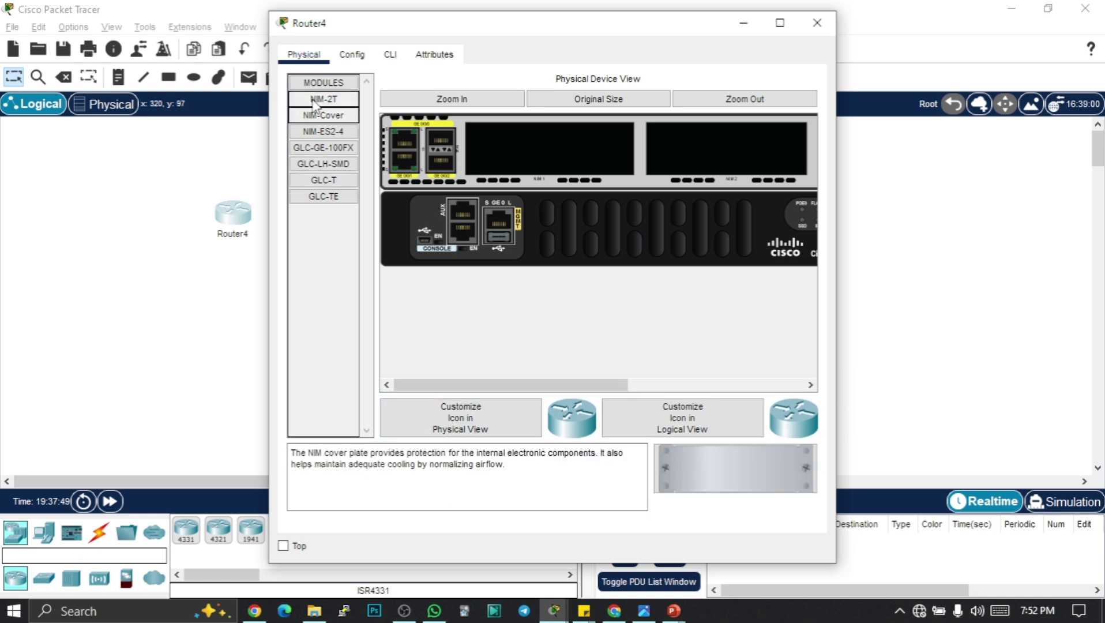
pyautogui.click(321, 100)
pyautogui.click(321, 147)
pyautogui.click(320, 117)
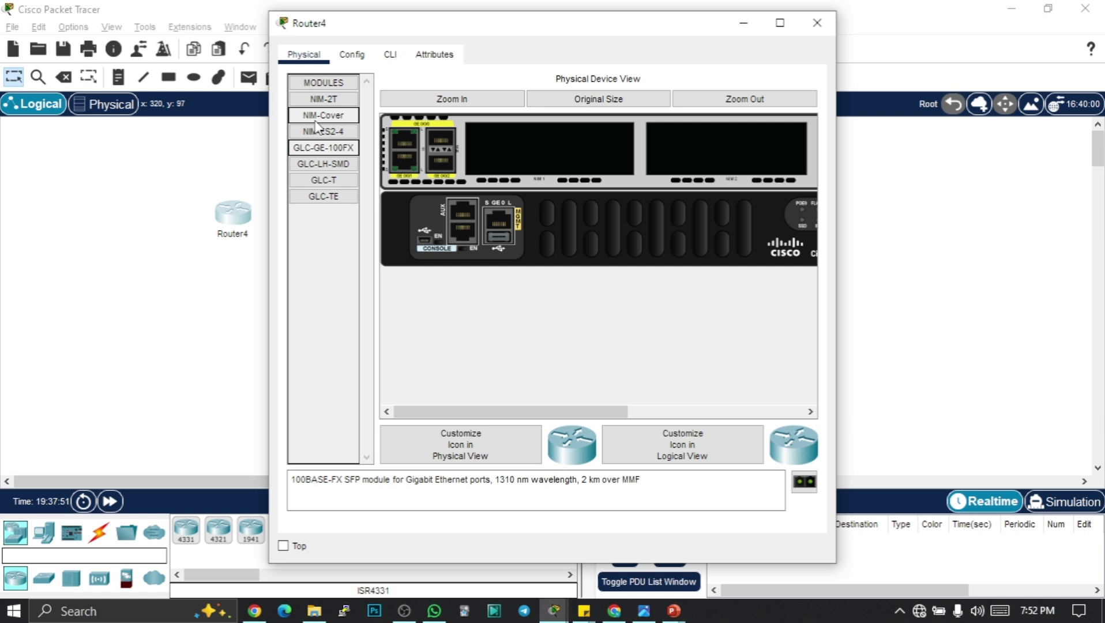
pyautogui.click(322, 132)
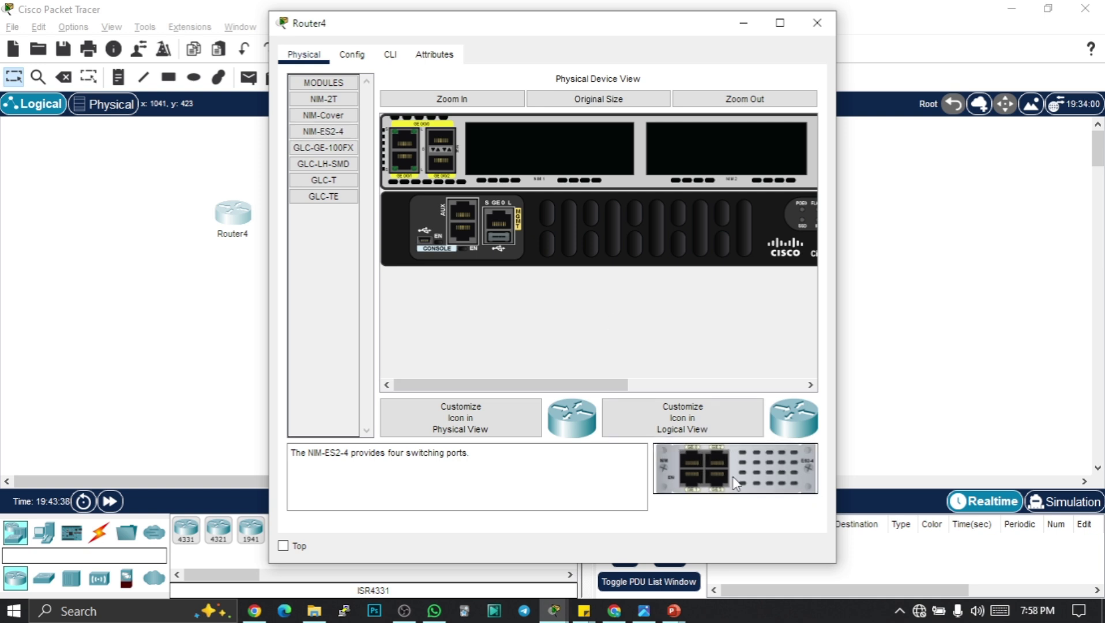
# - Try fitting NIM-ES2-4 into Router4's NIM 1 slot; the power-on warning refuses it
pyautogui.moveTo(735, 483); pyautogui.dragTo(536, 132)
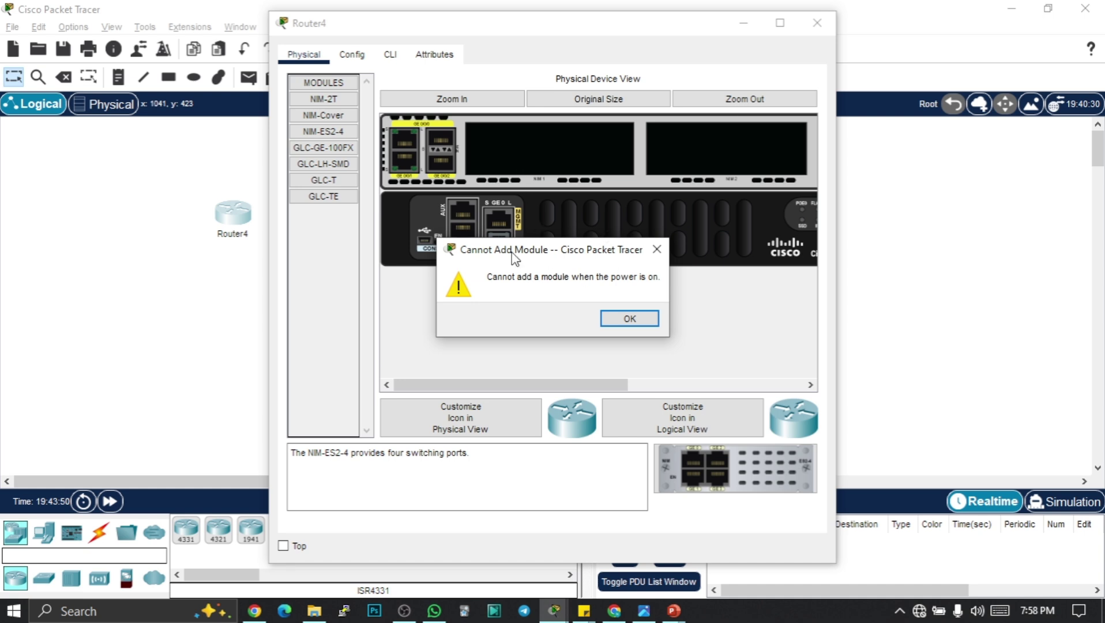
# - Dismiss the Cannot Add Module warning and switch Router4's power off
pyautogui.click(631, 318)
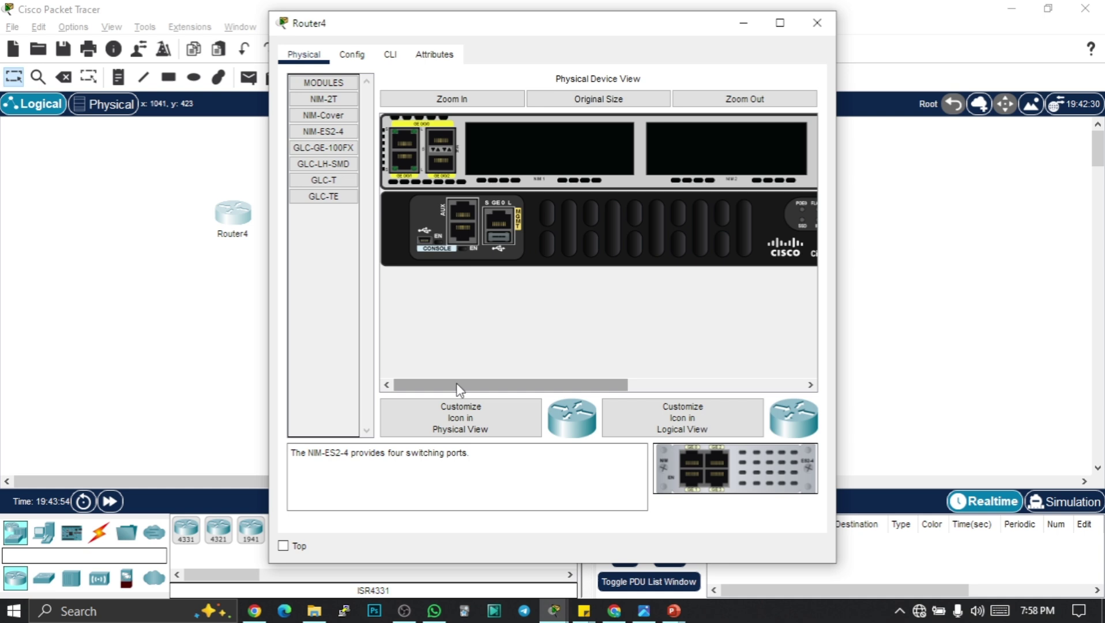
pyautogui.moveTo(455, 390); pyautogui.dragTo(652, 401)
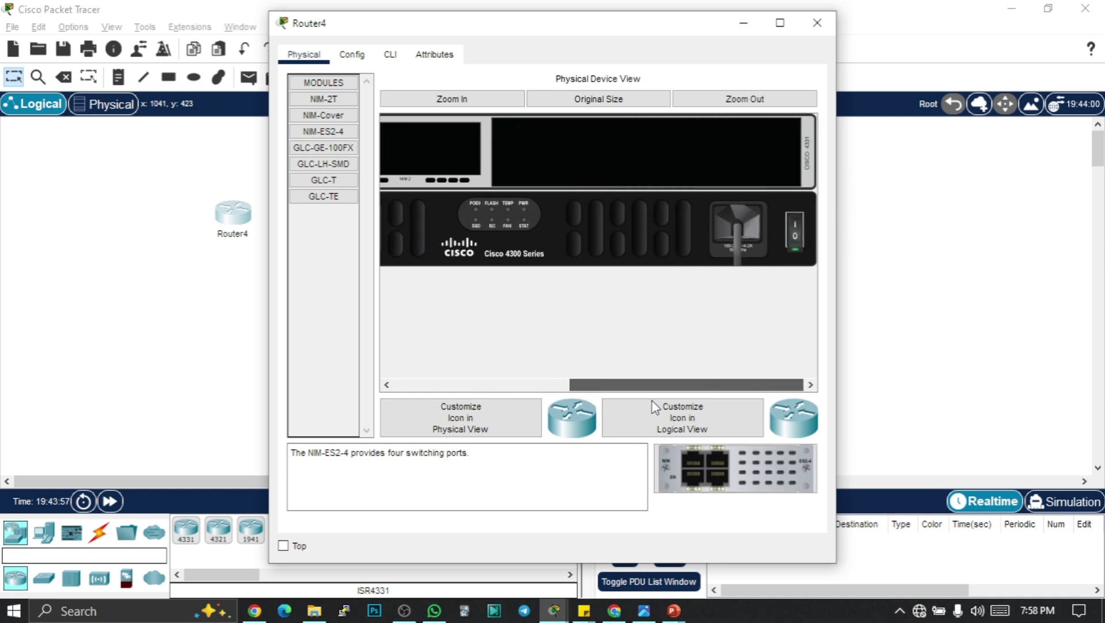
pyautogui.click(794, 237)
# - Install NIM-ES2-4 modules in slots NIM 1 and NIM 2, then power Router4 back on
pyautogui.moveTo(604, 385); pyautogui.dragTo(427, 386)
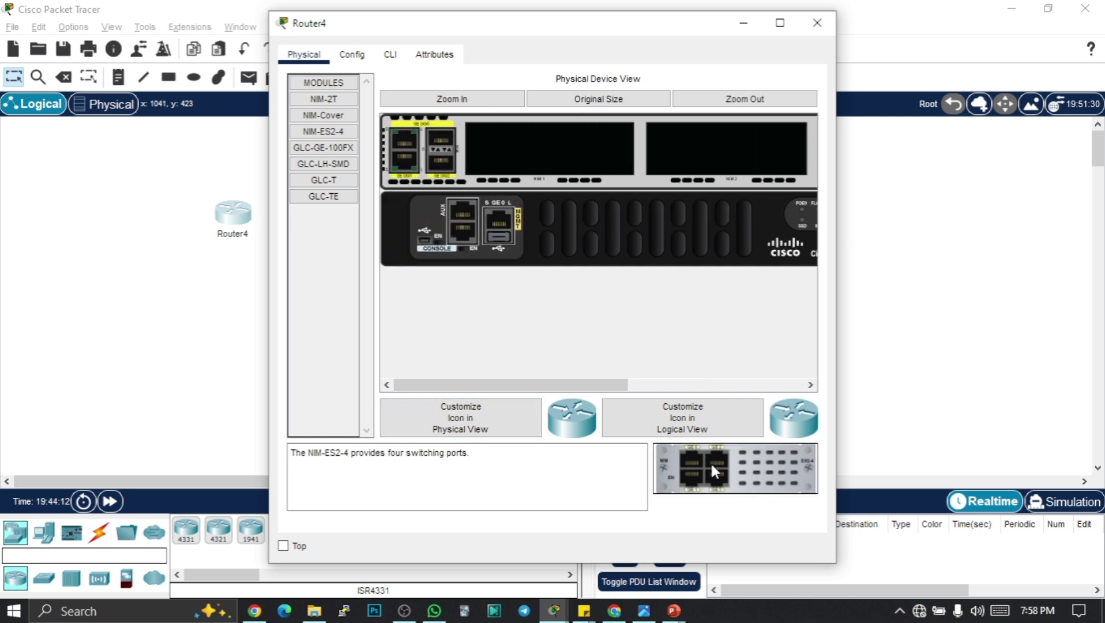
pyautogui.moveTo(711, 461); pyautogui.dragTo(527, 161)
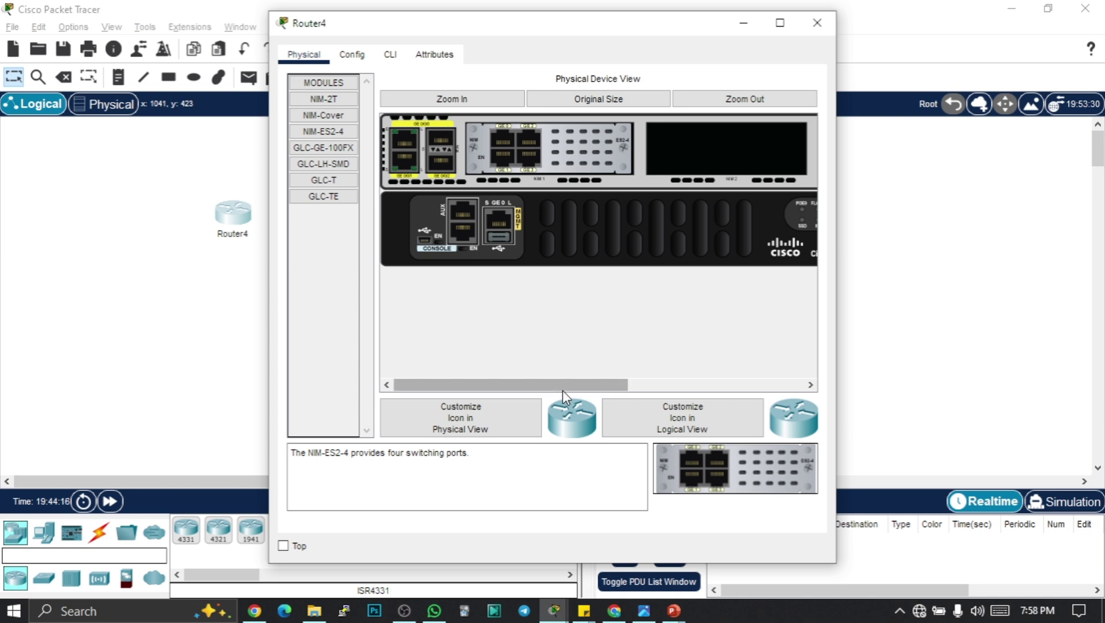
pyautogui.moveTo(561, 390); pyautogui.dragTo(596, 389)
pyautogui.moveTo(702, 450); pyautogui.dragTo(644, 148)
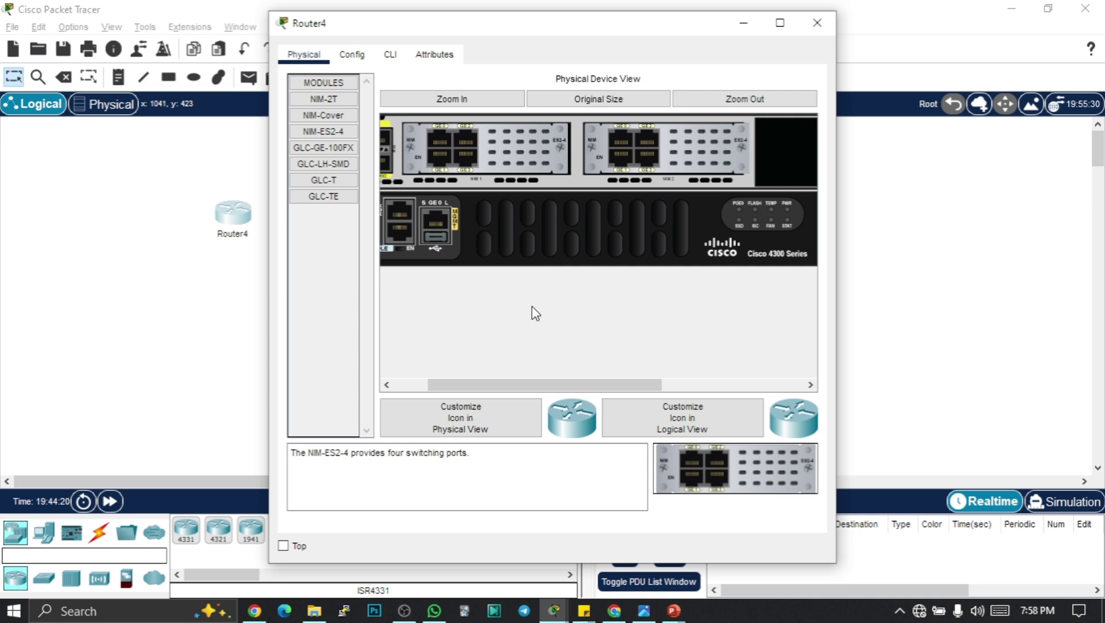
pyautogui.moveTo(500, 391); pyautogui.dragTo(661, 390)
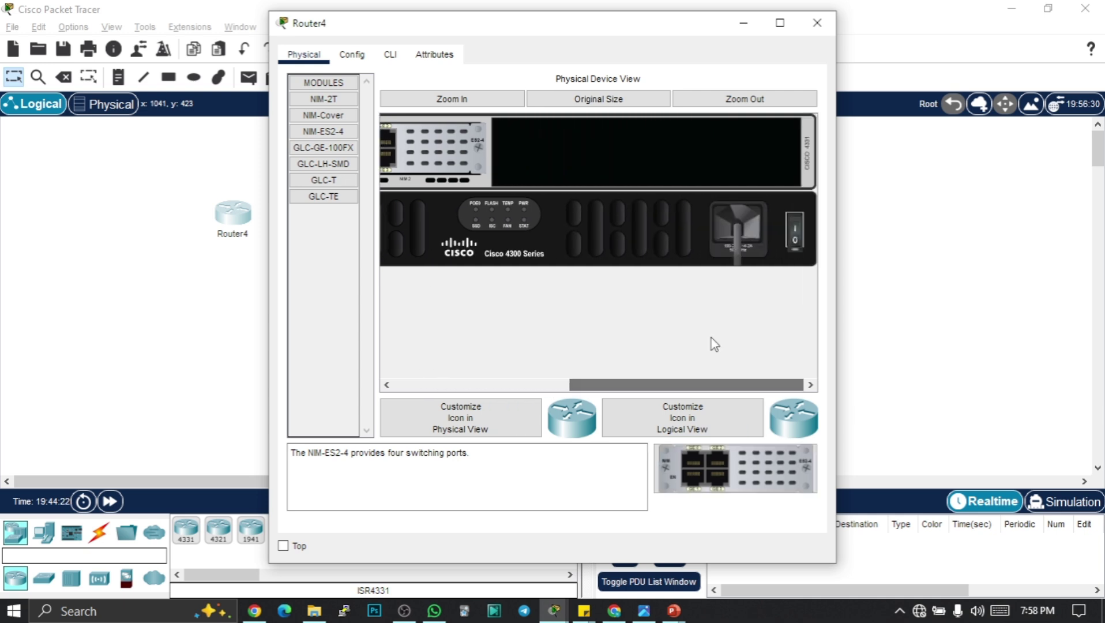
pyautogui.click(795, 242)
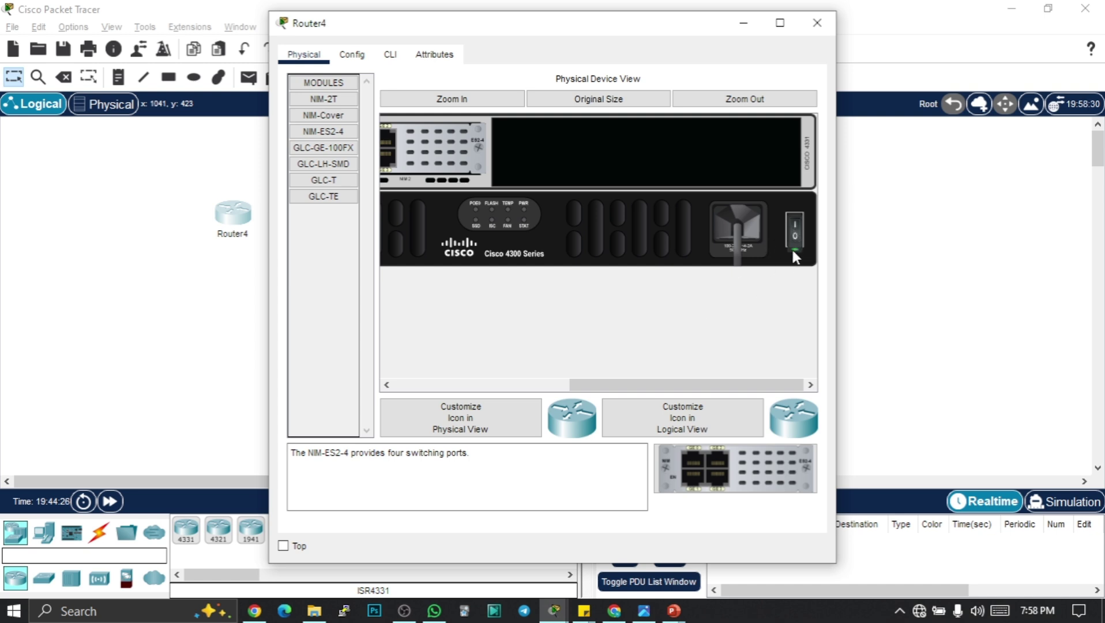
pyautogui.moveTo(587, 385); pyautogui.dragTo(411, 384)
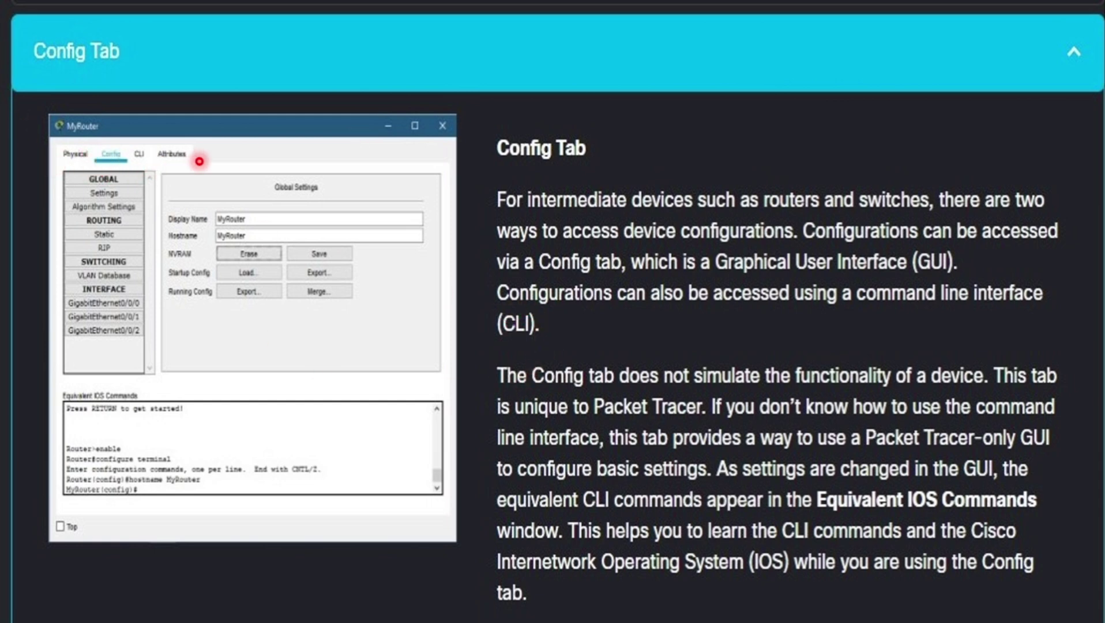
# - Go from the course page's Config Tab section back to the Packet Tracer workspace
pyautogui.hotkey('alt', 'Tab')
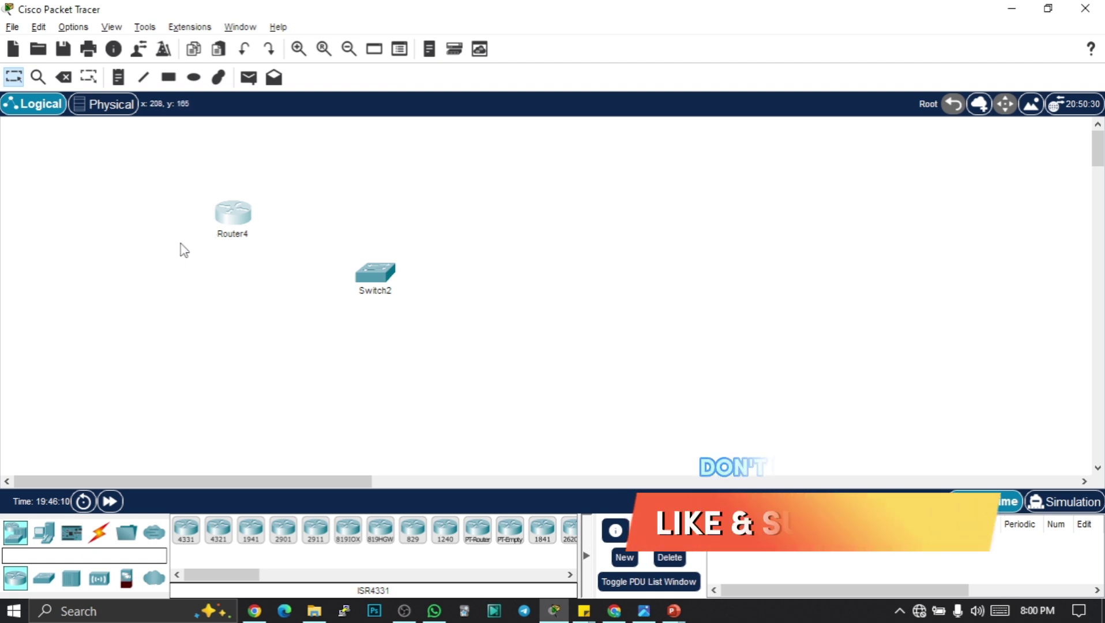
# - Show the router's Config tab Global Settings: display name Nikitis, hostname Routeraa
pyautogui.click(235, 216)
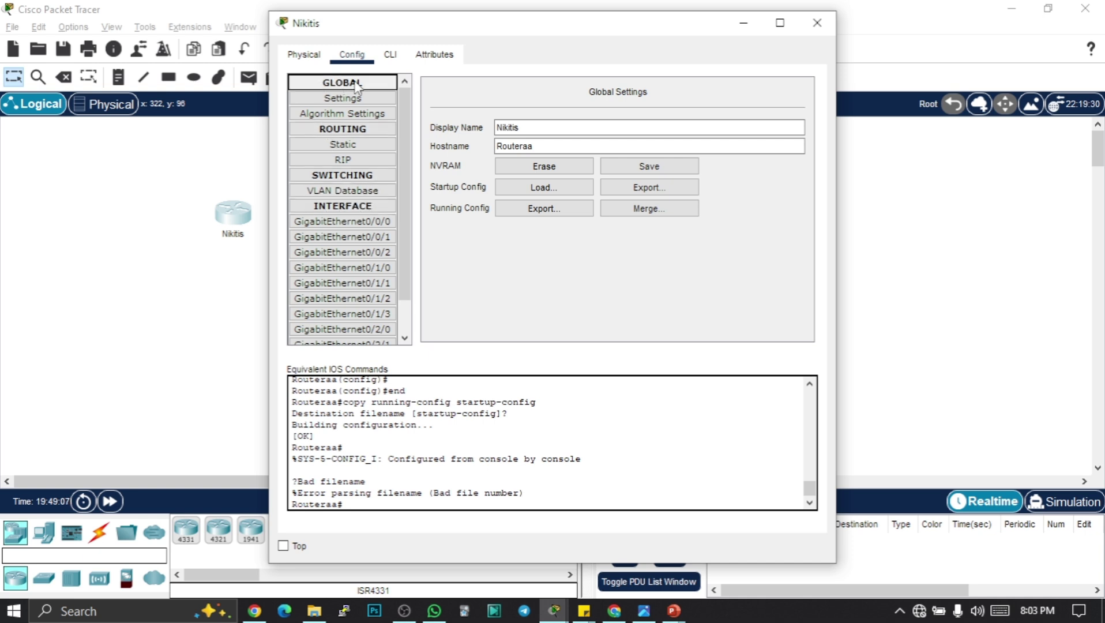
pyautogui.click(349, 105)
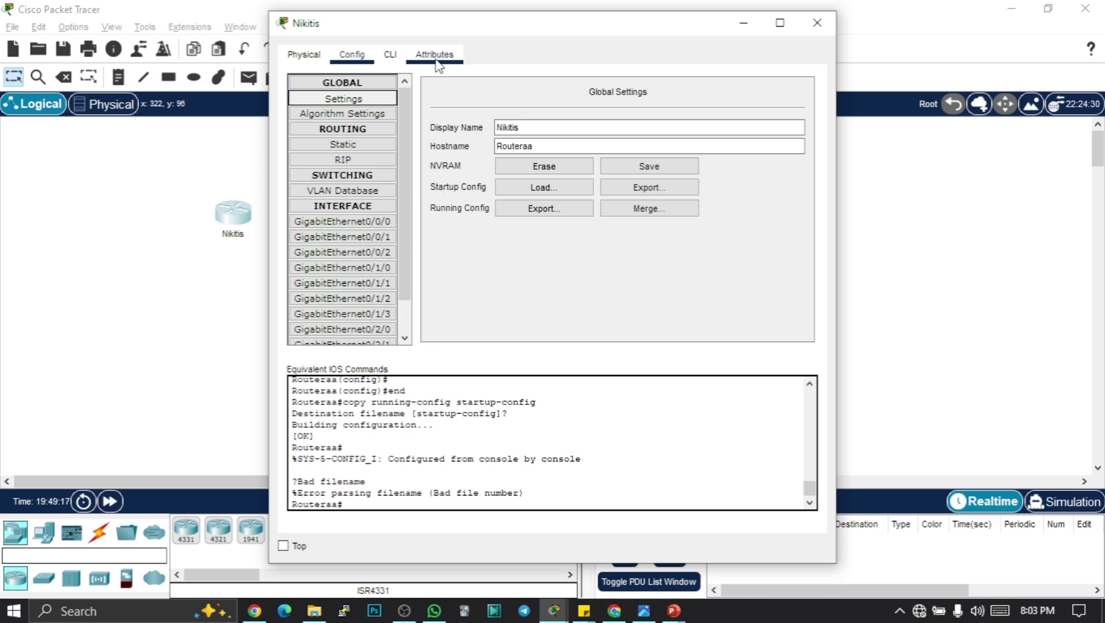
# - Change the router's display name to NikitisTech and save the configuration to NVRAM
pyautogui.moveTo(437, 26); pyautogui.dragTo(520, 32)
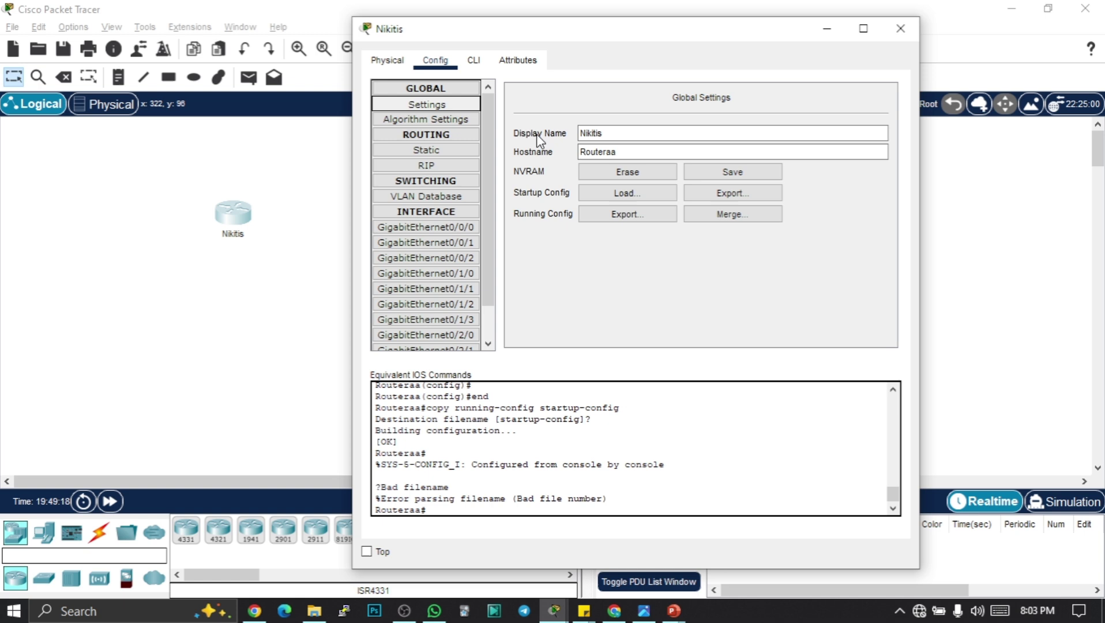
pyautogui.click(610, 133)
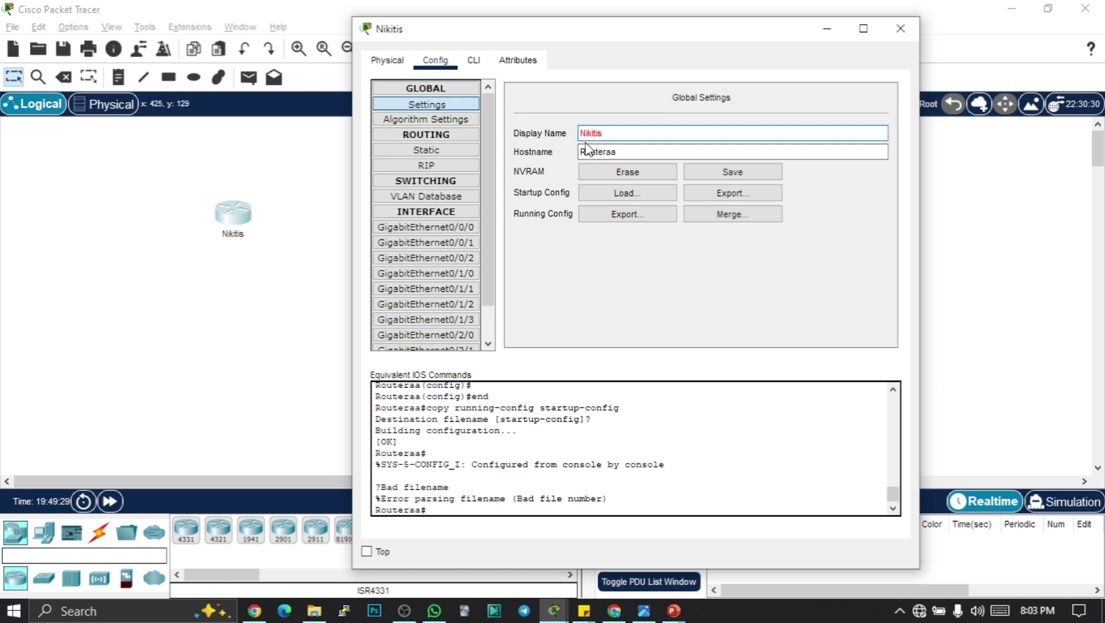
pyautogui.press('BackSpace')
pyautogui.write('Tech')
pyautogui.click(747, 172)
pyautogui.moveTo(616, 29)
pyautogui.mouseDown()
pyautogui.moveTo(636, 69)
pyautogui.moveTo(619, 47)
pyautogui.mouseUp()
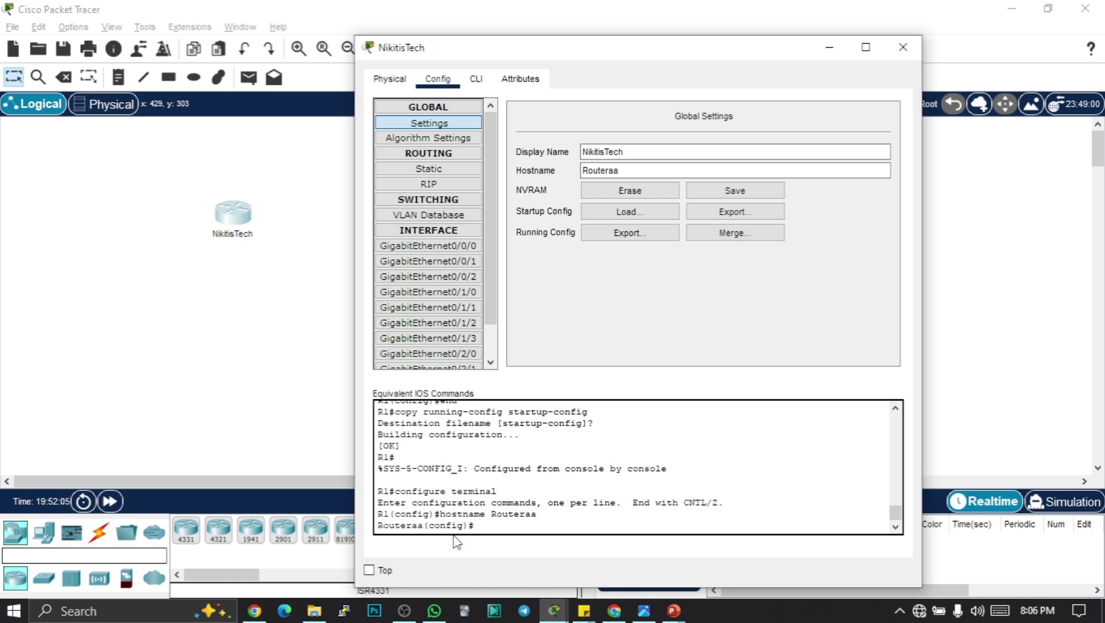
# - Set the hostname to R1, save to startup-config, and check R1 in the command log
pyautogui.click(625, 169)
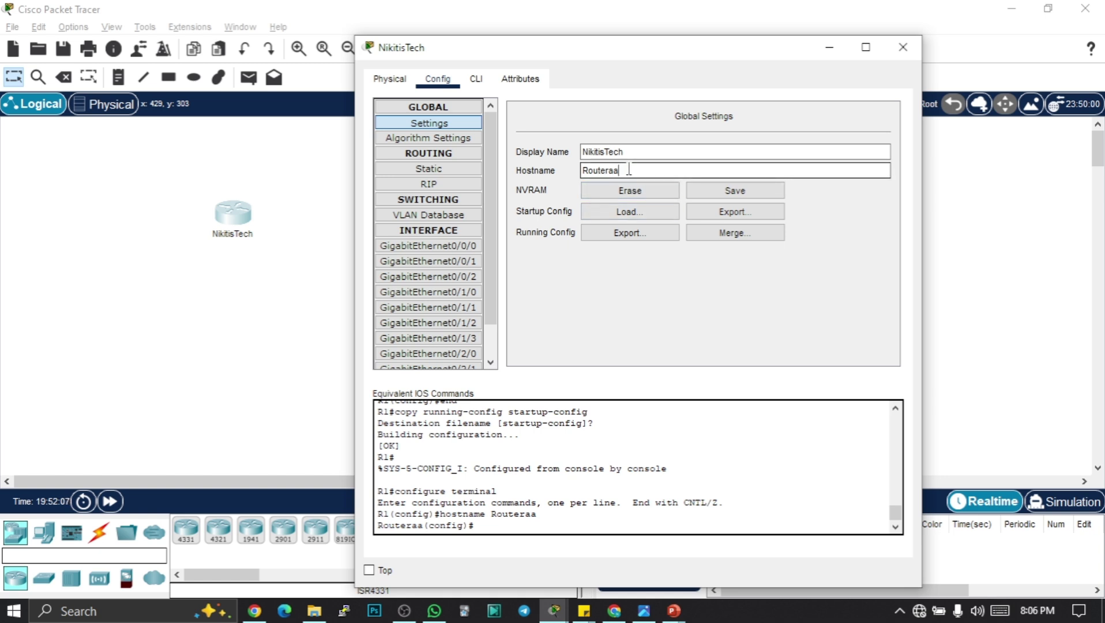
pyautogui.press('BackSpace')
pyautogui.press('BackSpace')
pyautogui.press('BackSpace')
pyautogui.press('BackSpace')
pyautogui.press('BackSpace')
pyautogui.press('BackSpace')
pyautogui.press('BackSpace')
pyautogui.write('1')
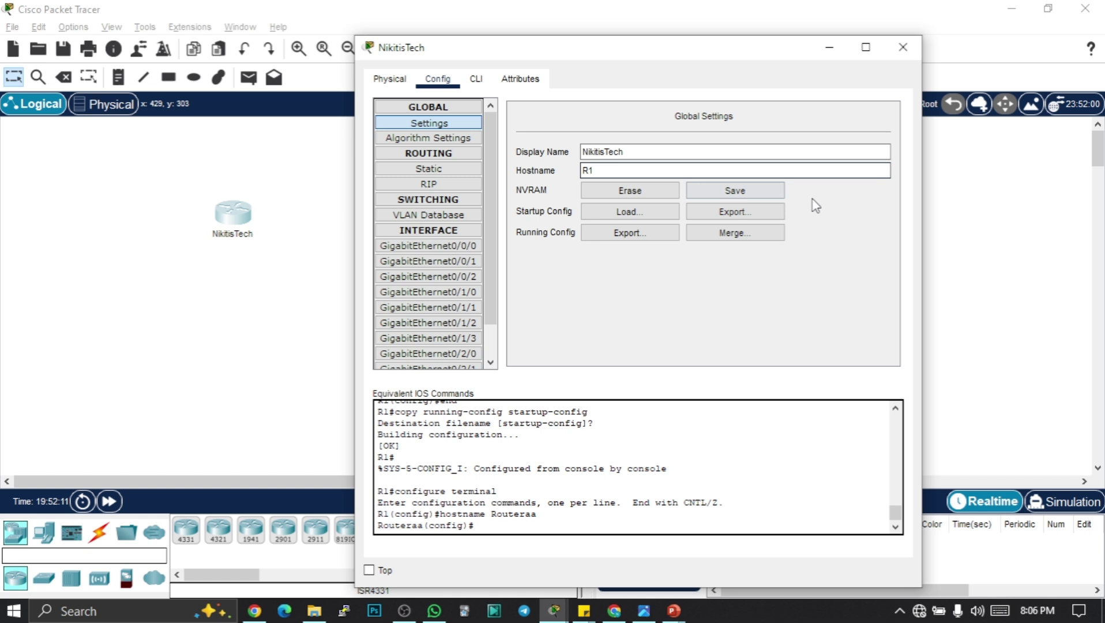
pyautogui.click(733, 190)
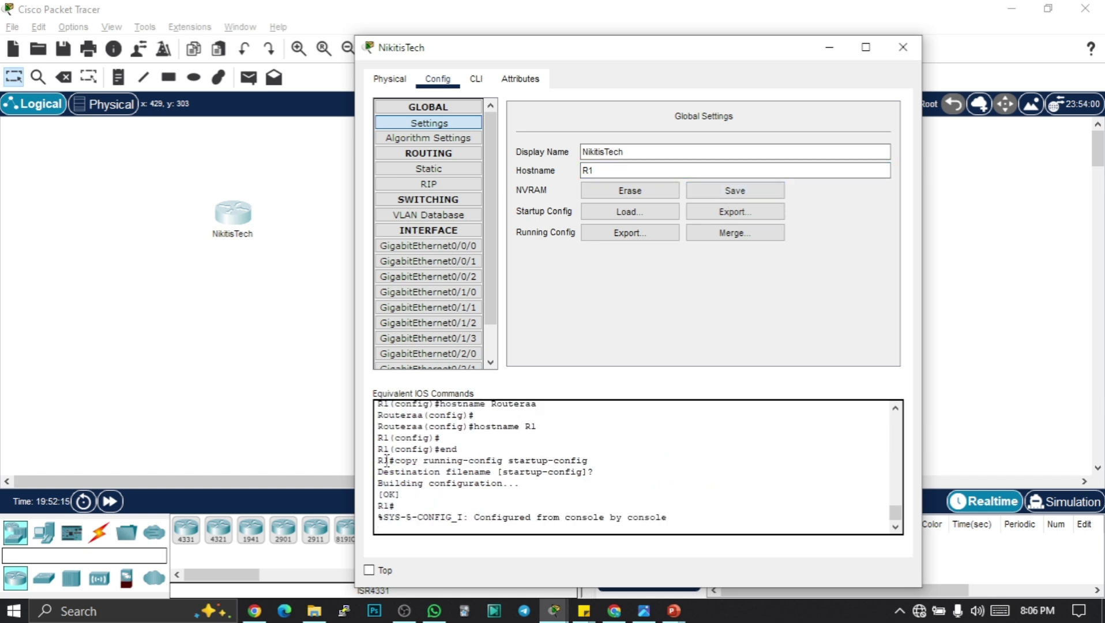
pyautogui.moveTo(390, 461); pyautogui.dragTo(380, 462)
pyautogui.click(539, 214)
# - Browse the Static and RIP routing pages, ending on the Static routes page
pyautogui.click(427, 154)
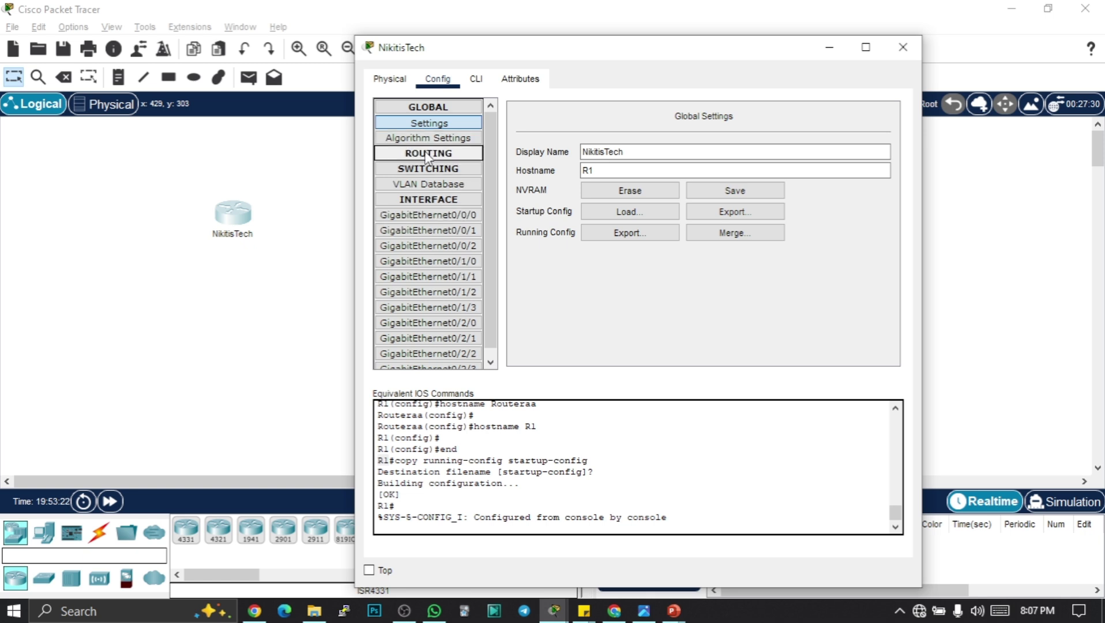
pyautogui.click(427, 154)
pyautogui.click(429, 169)
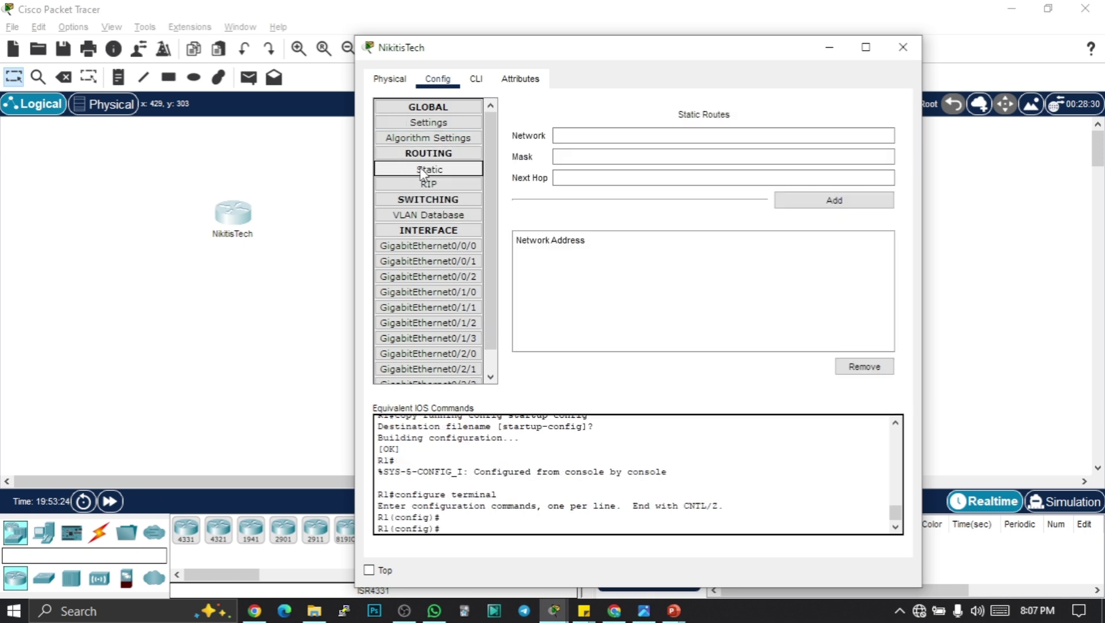
pyautogui.click(429, 184)
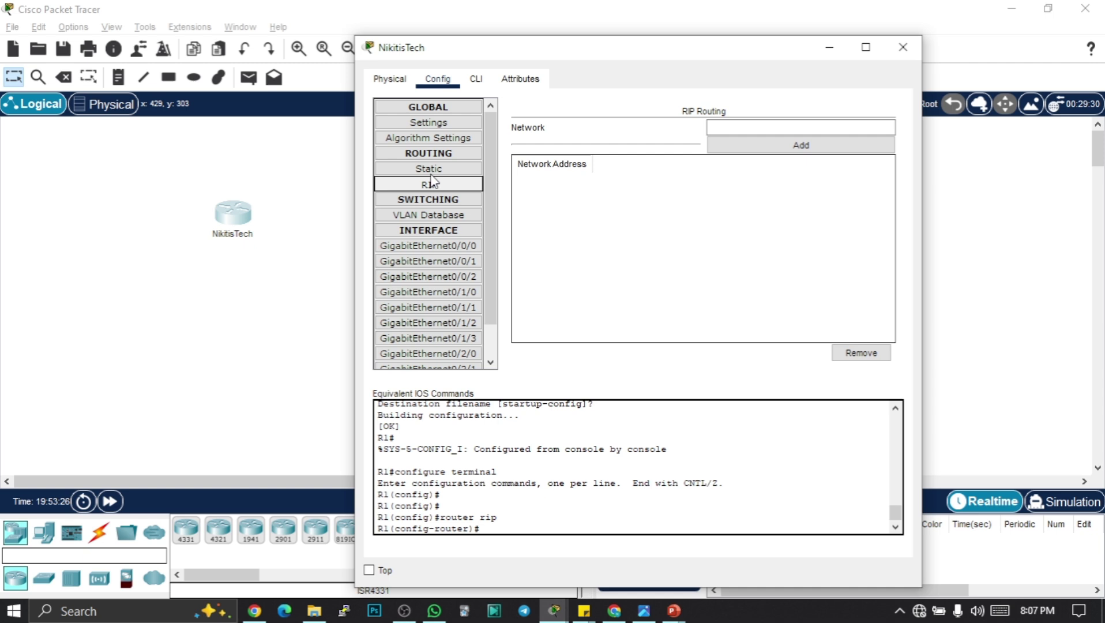
pyautogui.click(429, 169)
pyautogui.click(566, 136)
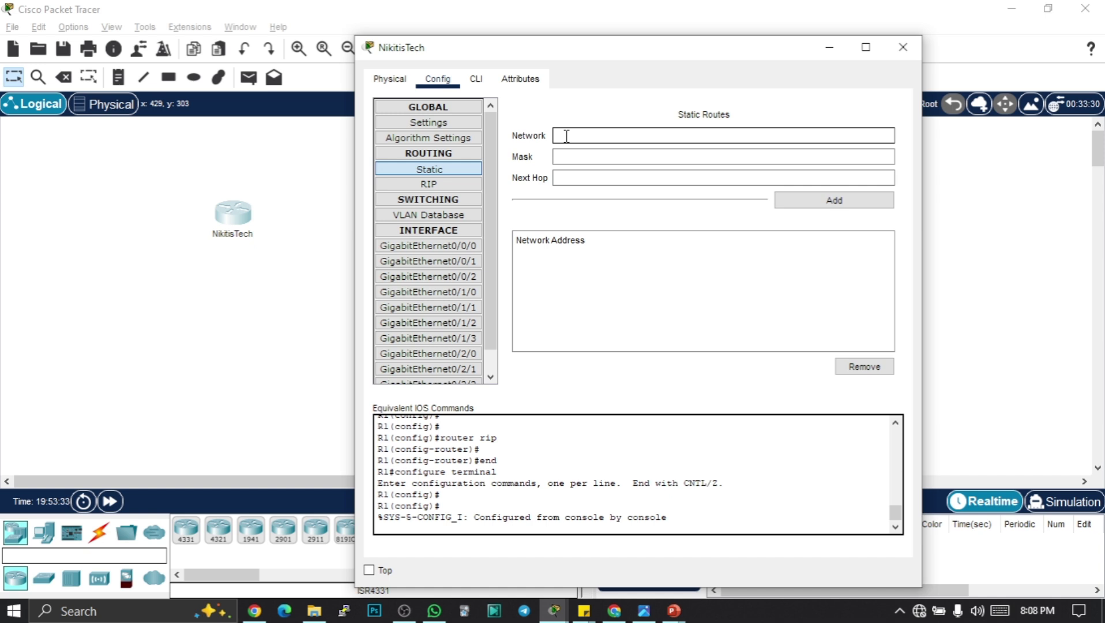
pyautogui.click(433, 189)
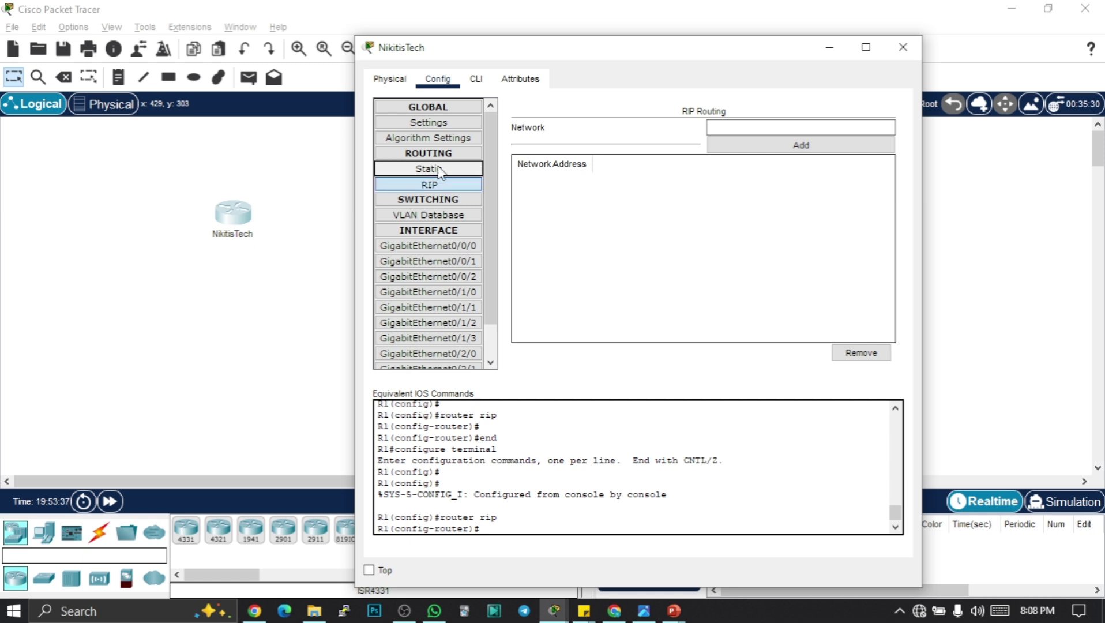
pyautogui.click(439, 171)
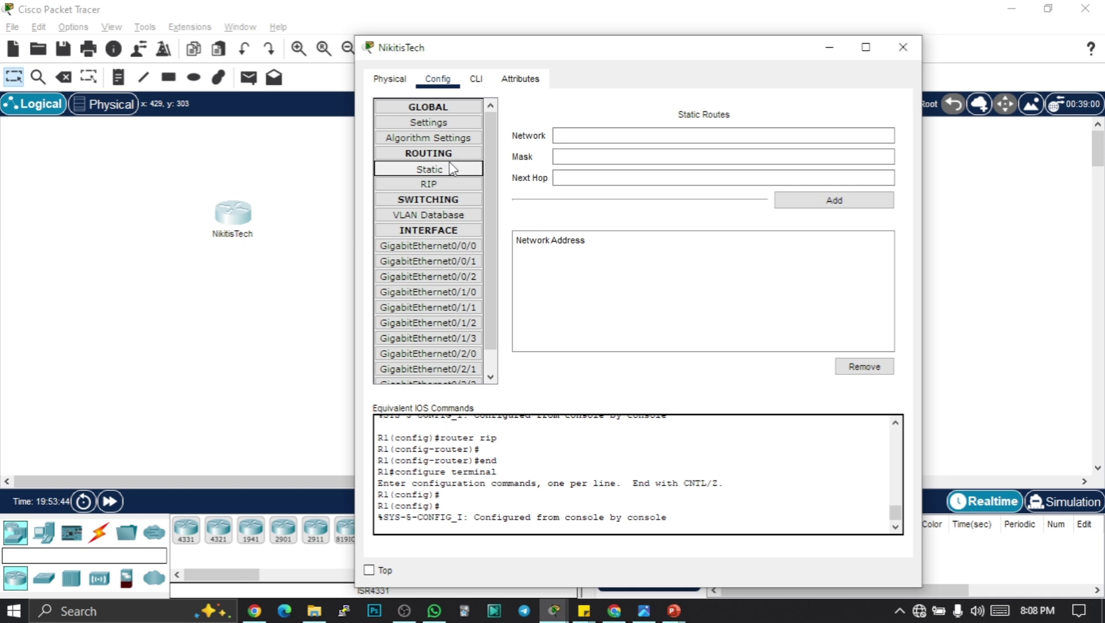
pyautogui.click(453, 169)
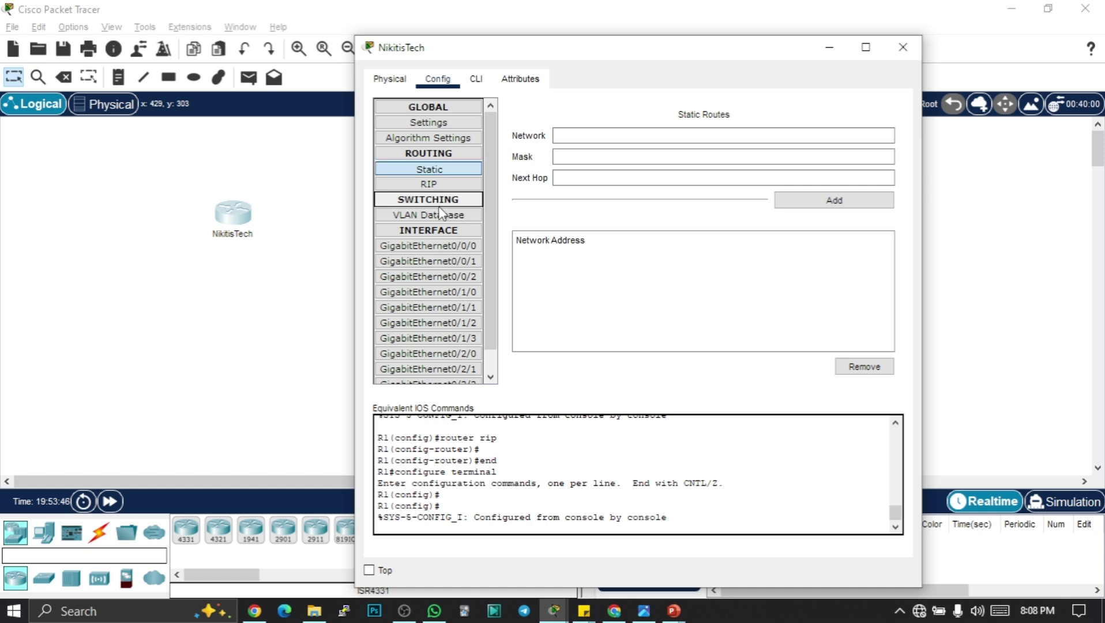
# - Re-expand the INTERFACE list and scroll through the GigabitEthernet interfaces
pyautogui.click(421, 233)
pyautogui.click(421, 231)
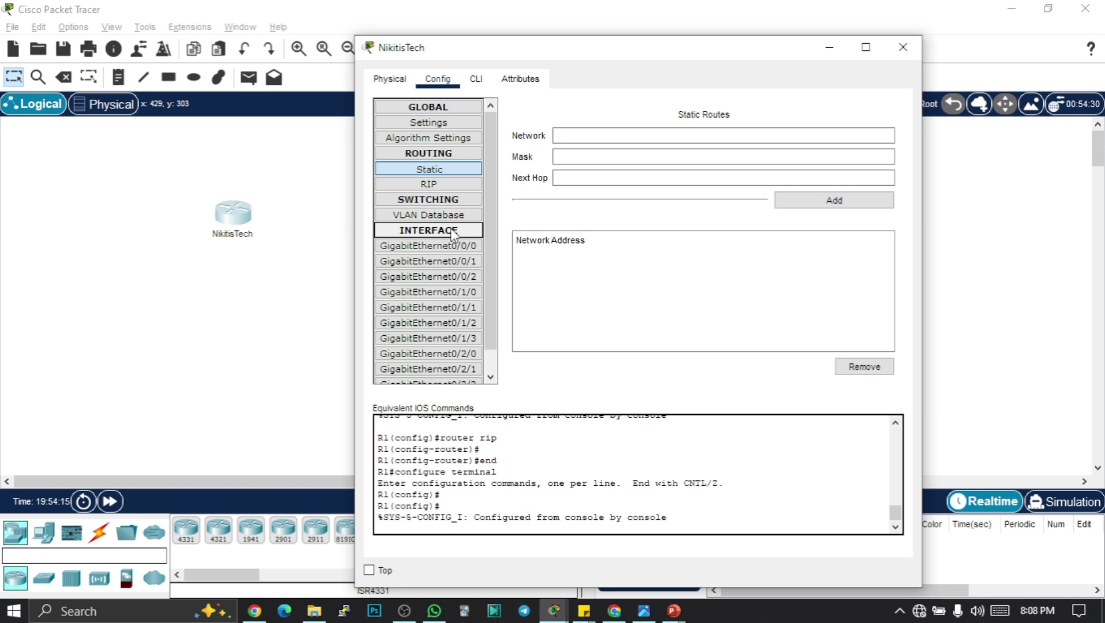
pyautogui.scroll(-1, 460, 369)
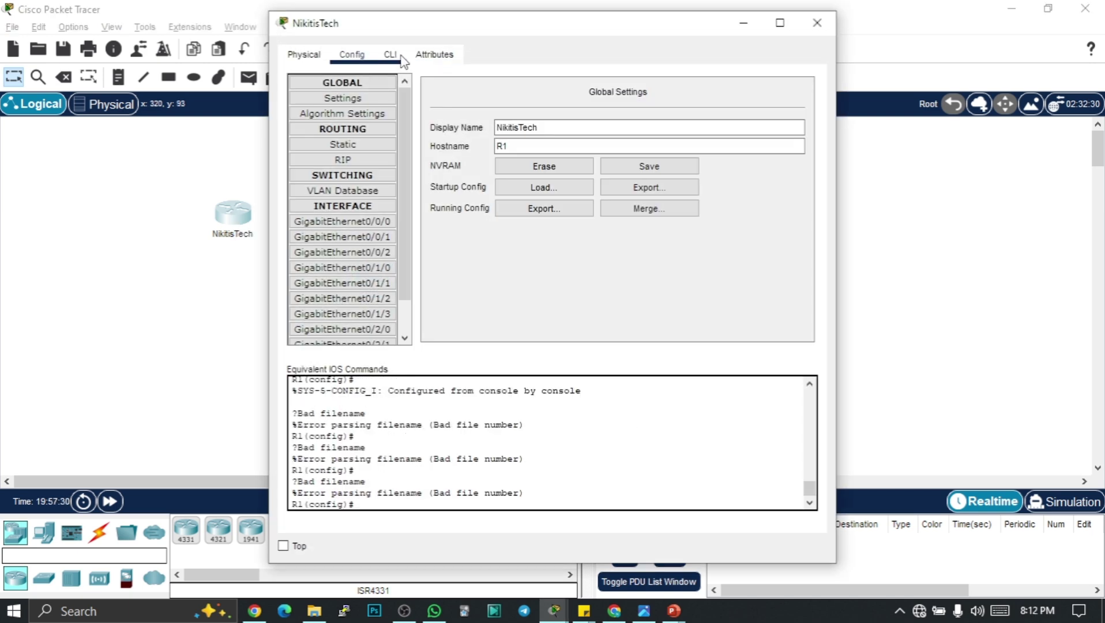
# - In the router's CLI, change the hostname from R1 to M2 with 'hostname M2'
pyautogui.click(390, 54)
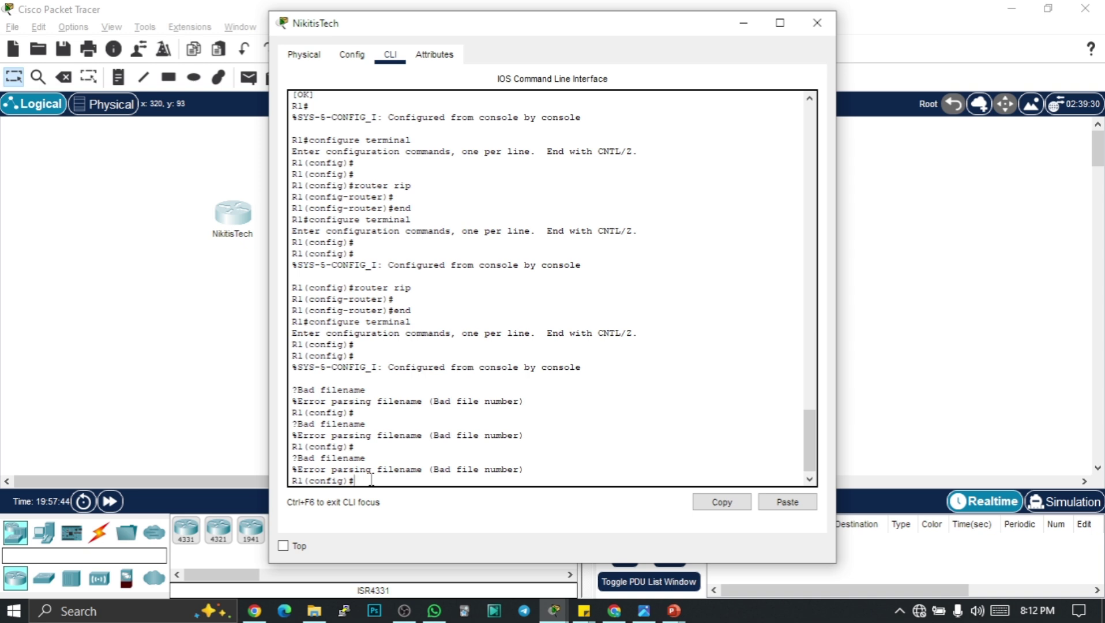
pyautogui.write('ho')
pyautogui.press('Tab')
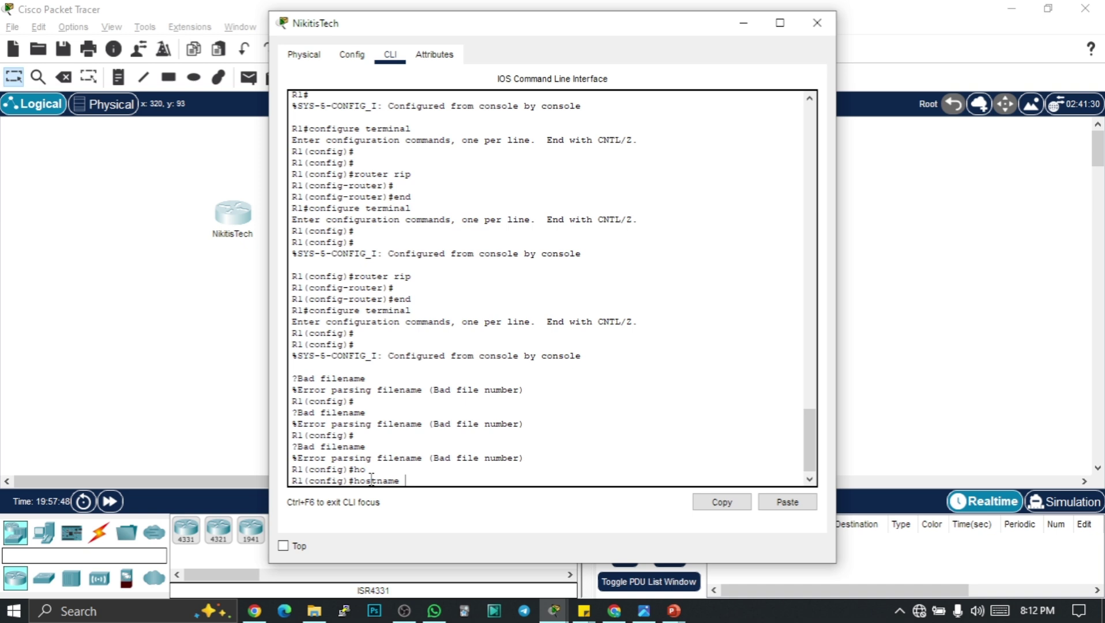
pyautogui.write('M2')
pyautogui.press('Return')
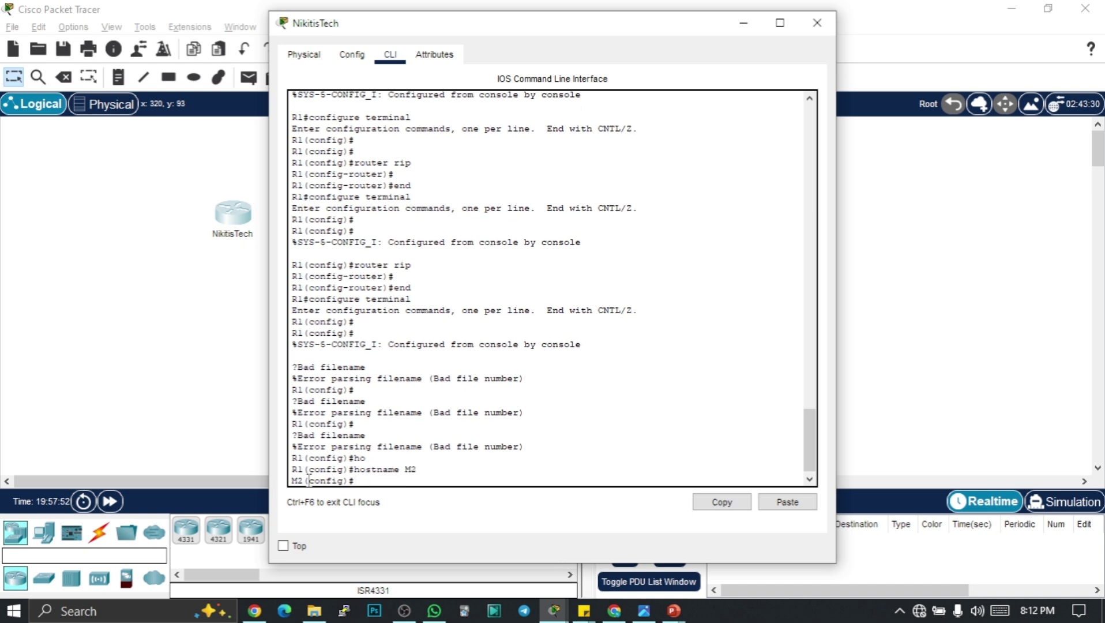
pyautogui.moveTo(304, 481); pyautogui.dragTo(290, 483)
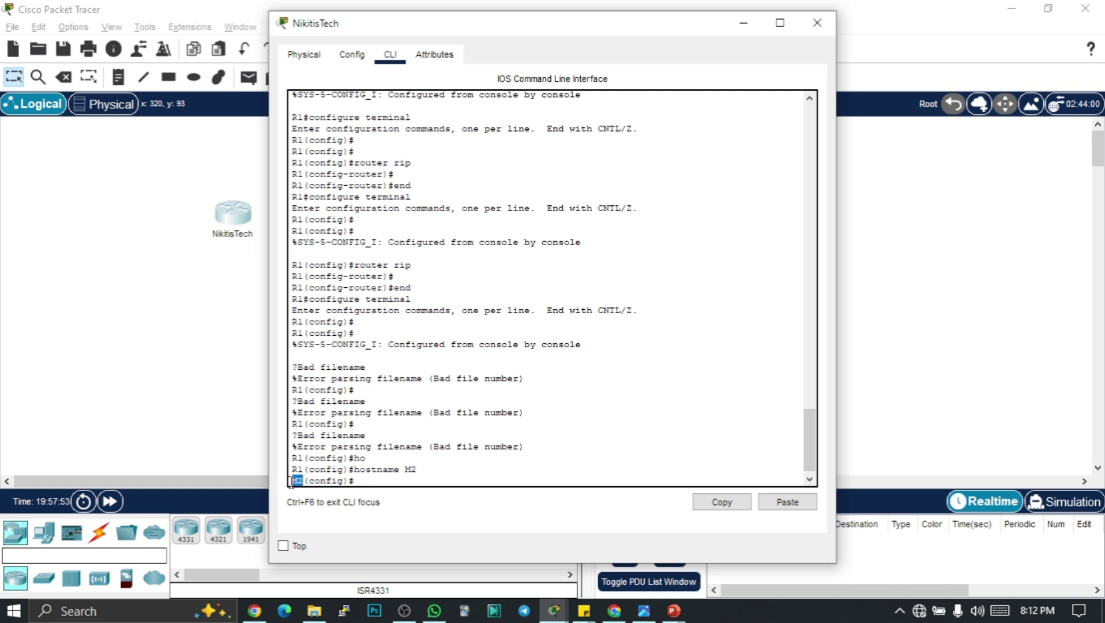
pyautogui.click(374, 478)
# - Try entering interface g0/0, which the router rejects as invalid
pyautogui.write('ad')
pyautogui.press('BackSpace')
pyautogui.press('BackSpace')
pyautogui.write('int g0/0')
pyautogui.press('Return')
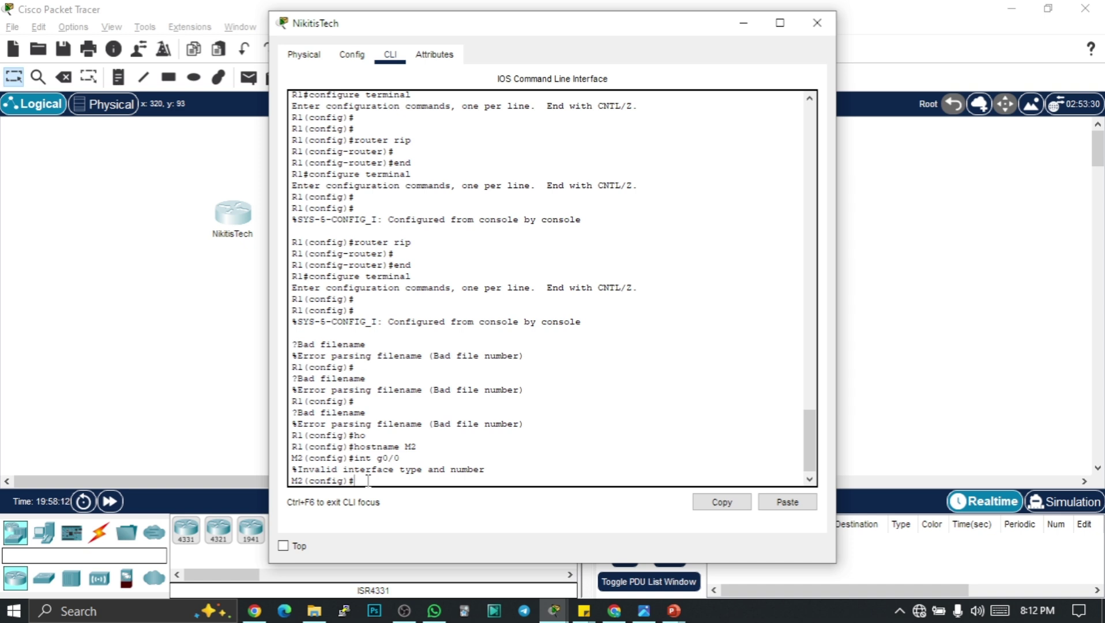
# - List the M2 router's interfaces and their status with 'do show ip int bri'
pyautogui.write('do show ip int bri')
pyautogui.press('Return')
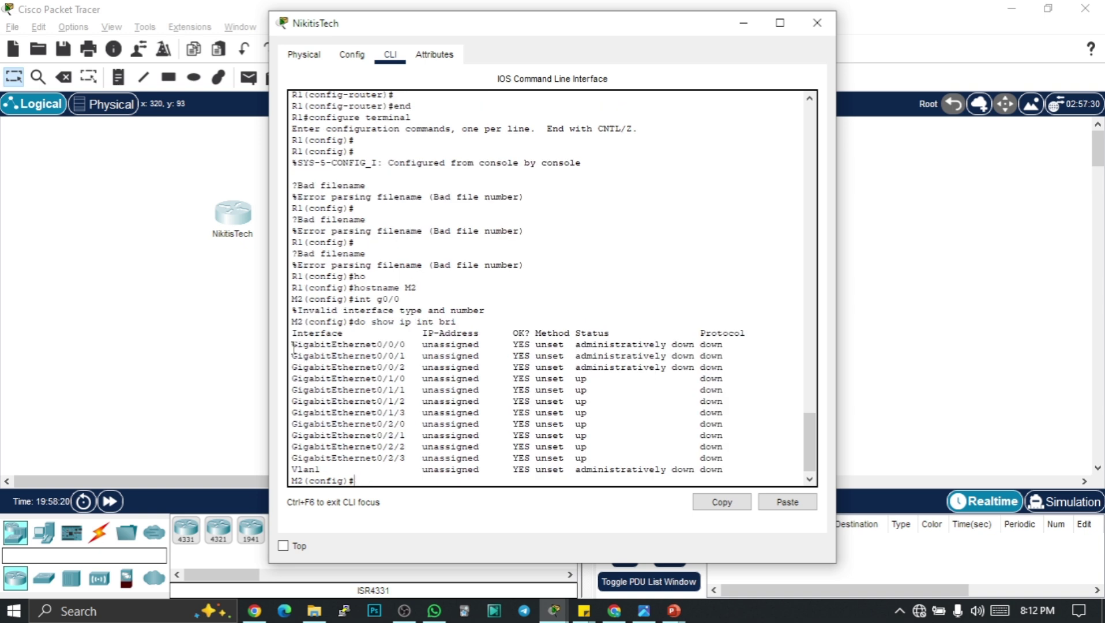
pyautogui.moveTo(292, 344); pyautogui.dragTo(402, 459)
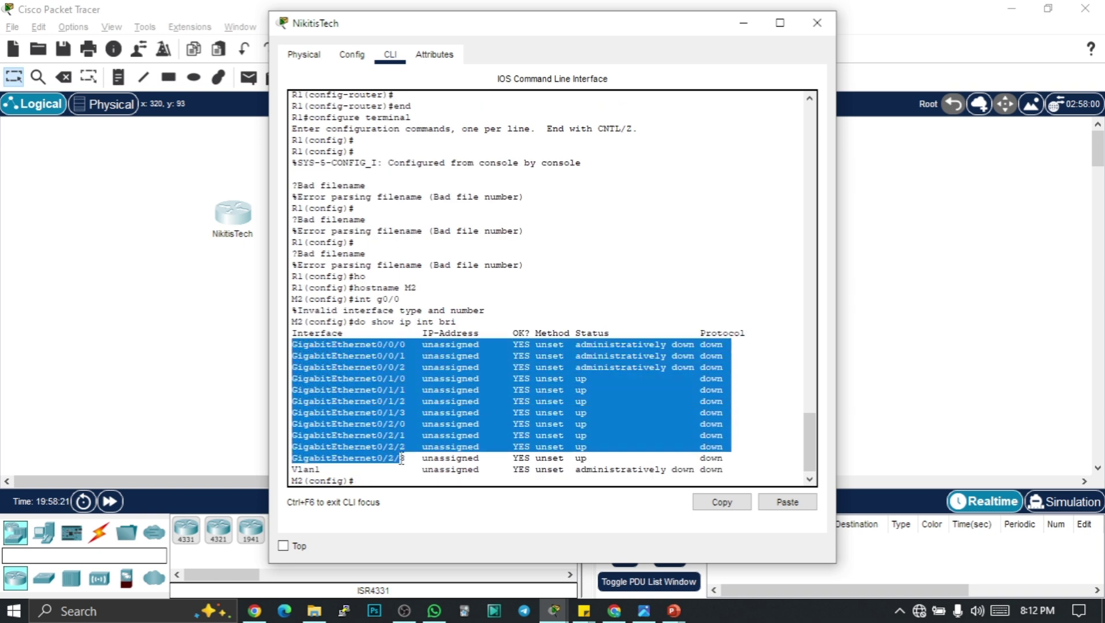
pyautogui.click(373, 478)
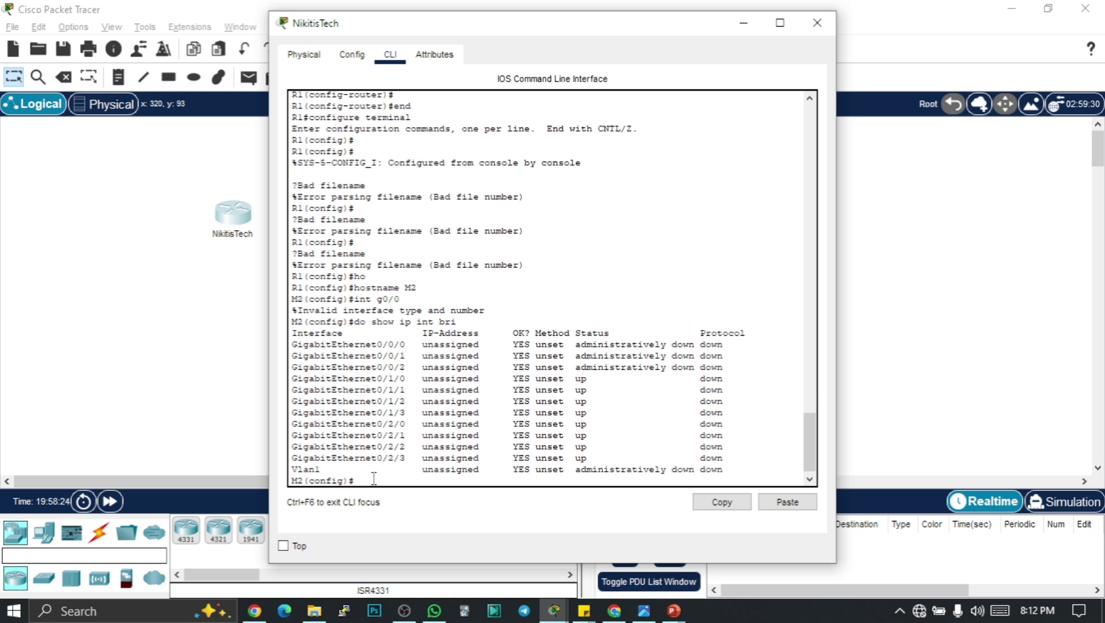
# - Enter interface configuration mode for GigabitEthernet0/0/0 with 'int g0/0/0'
pyautogui.write('int g0/0/0')
pyautogui.press('Return')
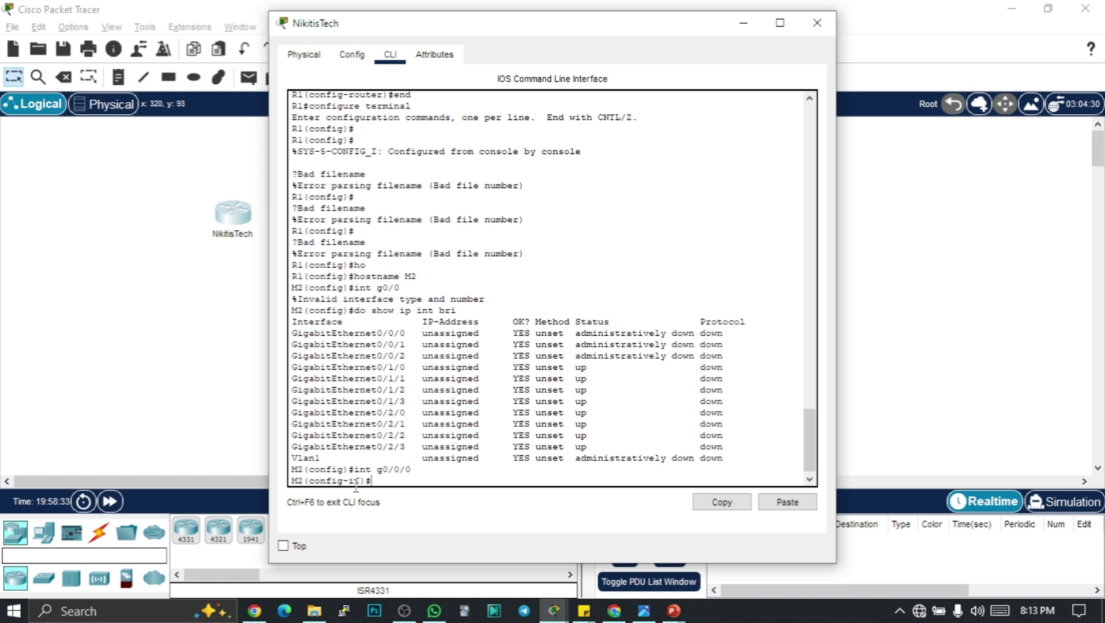
pyautogui.moveTo(358, 481); pyautogui.dragTo(303, 481)
pyautogui.click(376, 333)
# - Close the router window, advance the slideshow to the Desktop Tab slide, then return to Packet Tracer
pyautogui.click(817, 23)
pyautogui.hotkey('alt', 'Tab')
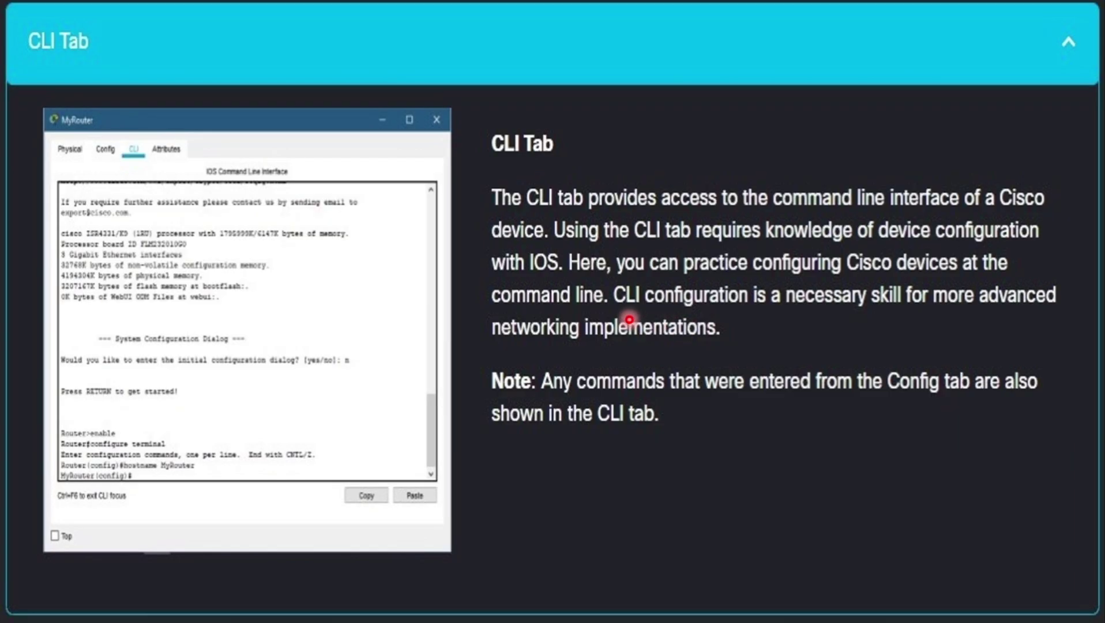
pyautogui.press('Right')
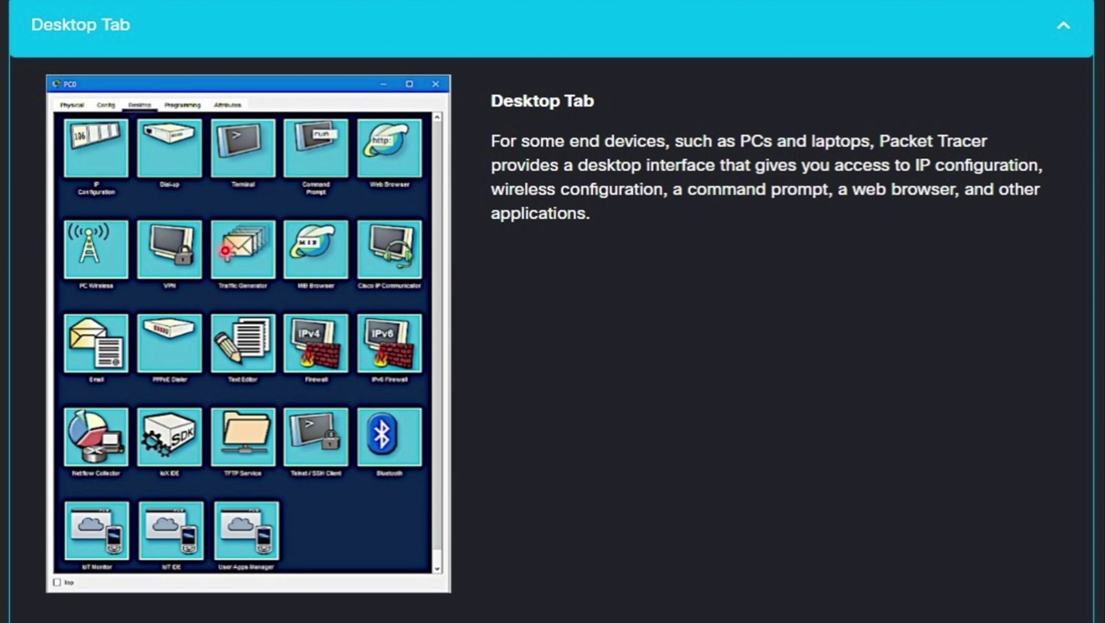
pyautogui.hotkey('alt', 'Tab')
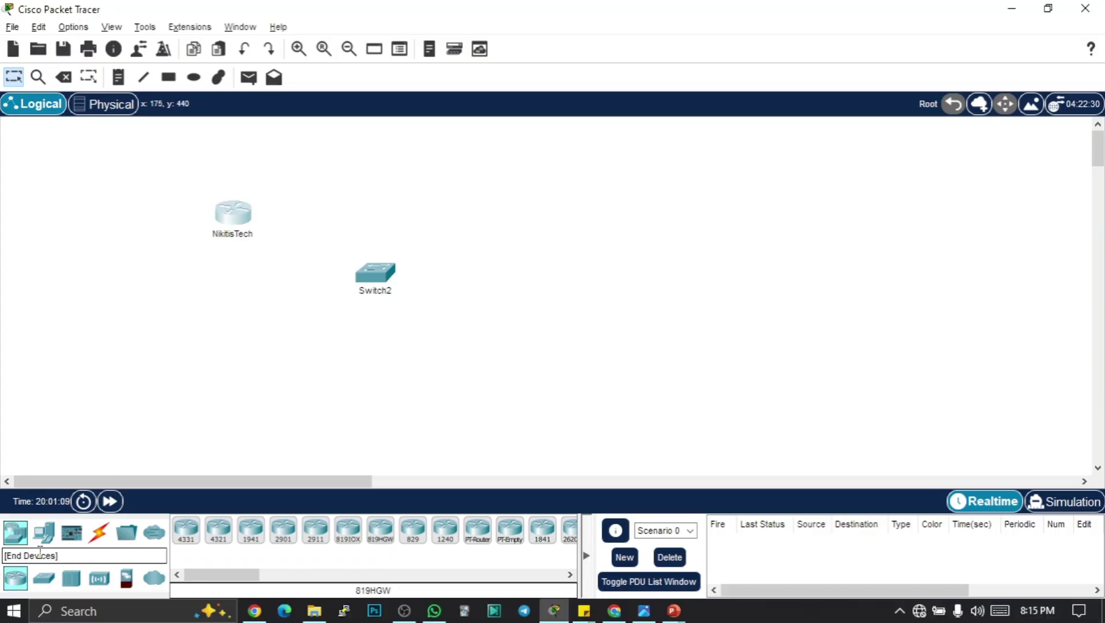
# - Place a PC and a laptop from End Devices onto the workspace
pyautogui.click(49, 542)
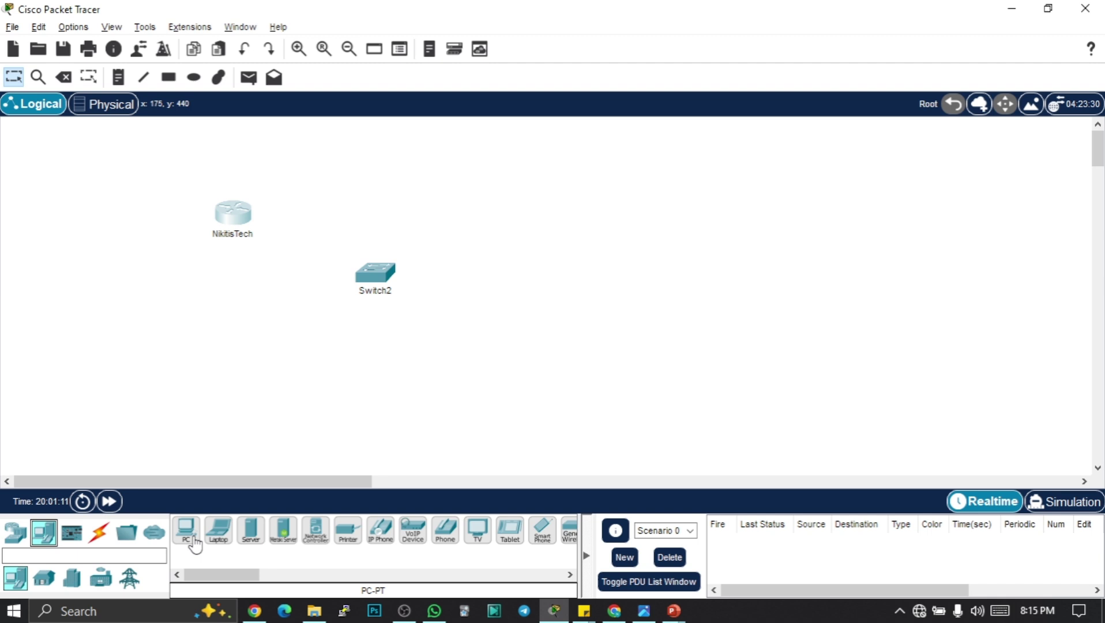
pyautogui.moveTo(186, 536); pyautogui.dragTo(135, 254)
pyautogui.moveTo(226, 524); pyautogui.dragTo(276, 276)
# - Show PC0's Desktop tab with IP Configuration, Command Prompt and Web Browser apps
pyautogui.click(123, 233)
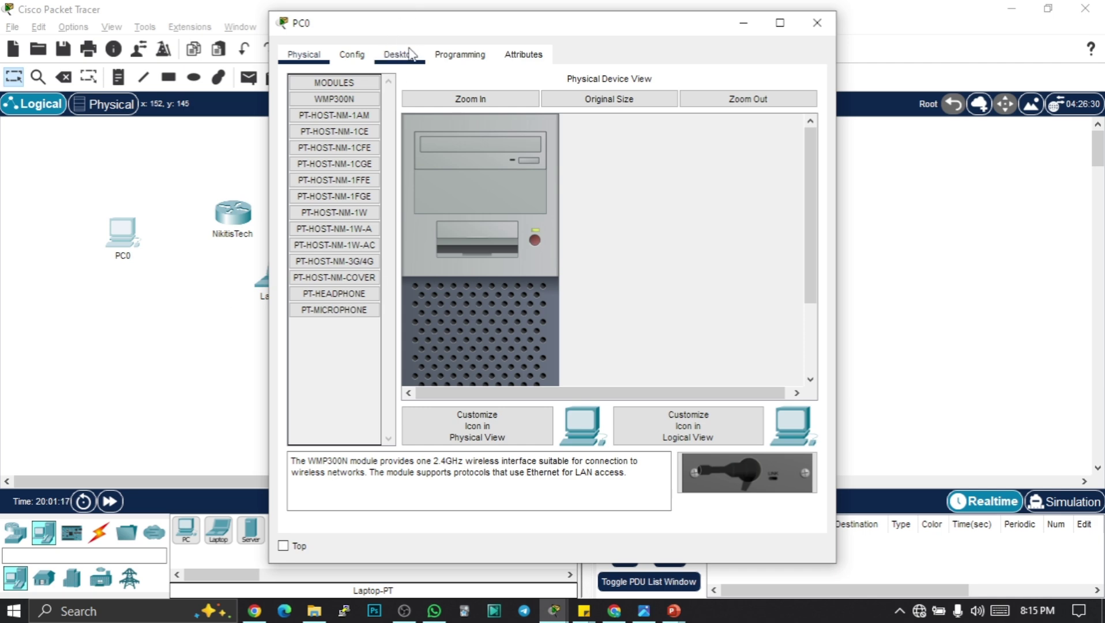
pyautogui.click(402, 57)
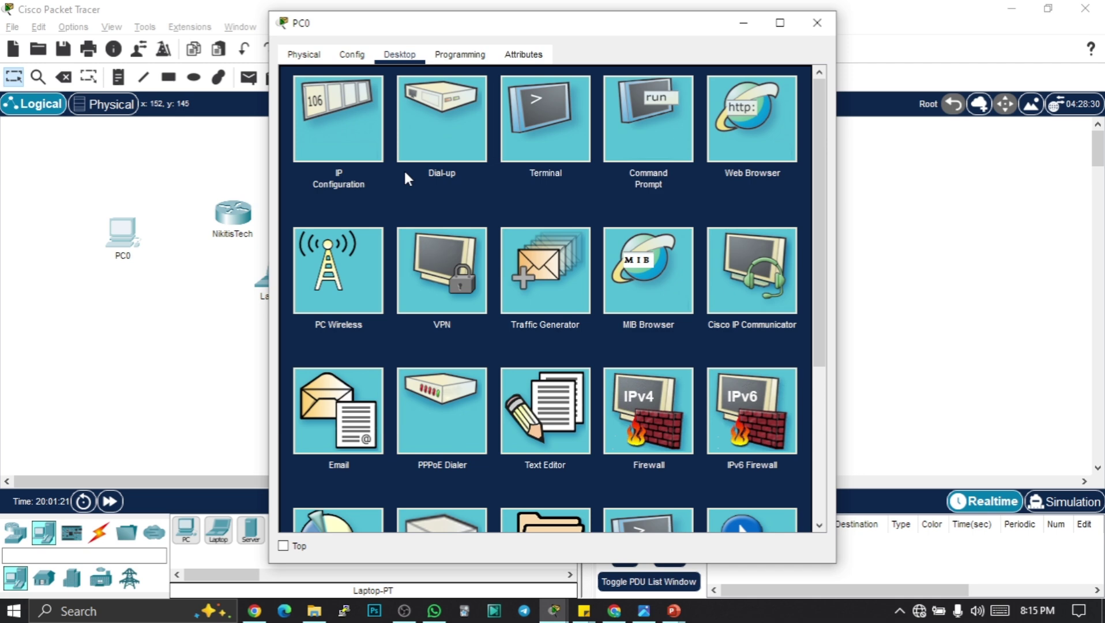
pyautogui.scroll(-5, 421, 202)
pyautogui.scroll(5, 447, 277)
pyautogui.scroll(-5, 490, 346)
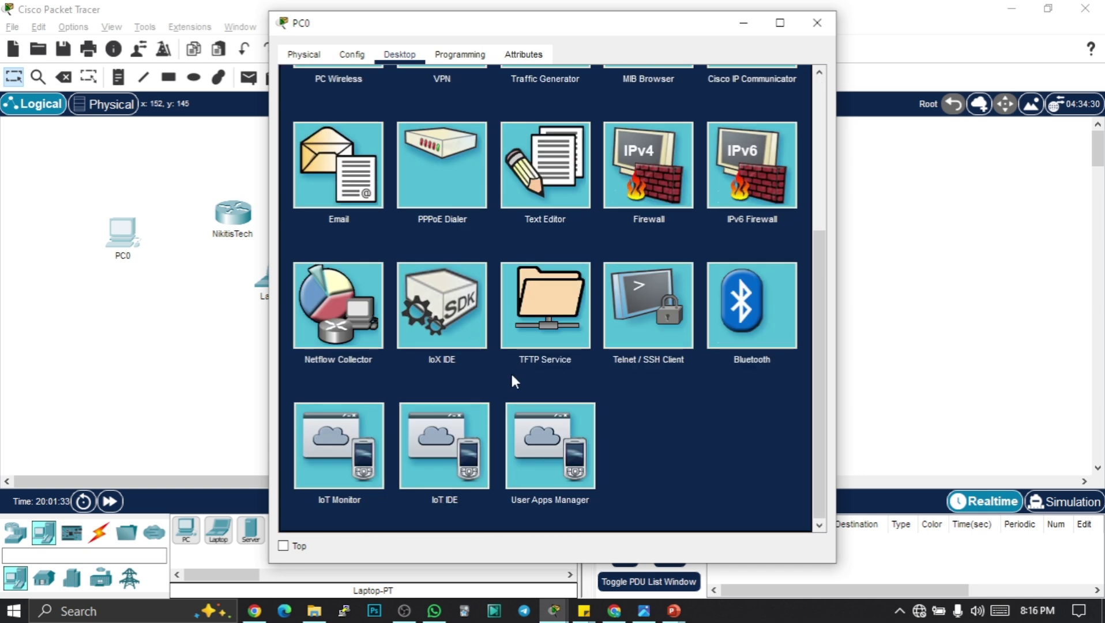
pyautogui.scroll(5, 507, 380)
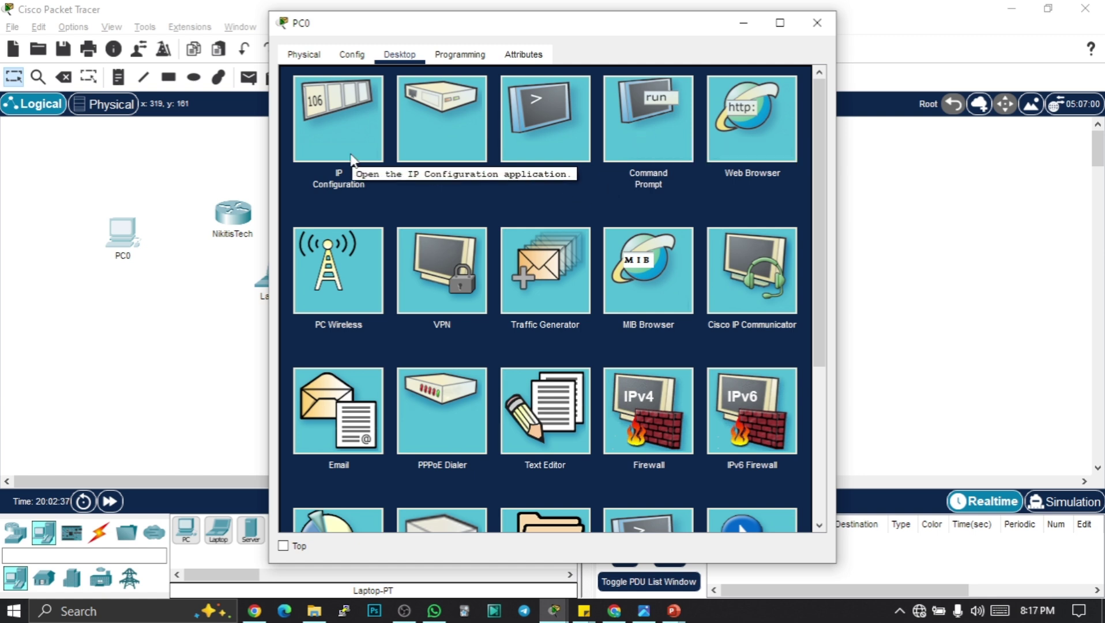
# - Set PC0's static IPv4 address to 172.20.10.9 with mask 255.255.0.0, then close IP Configuration
pyautogui.click(328, 125)
pyautogui.click(512, 169)
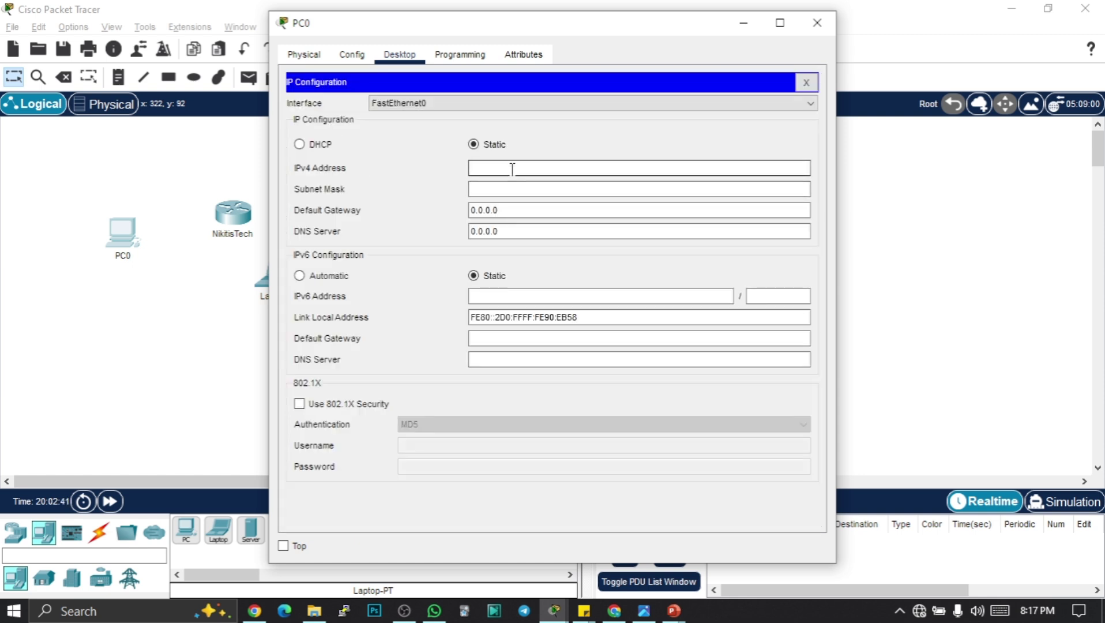
pyautogui.write('172.29')
pyautogui.press('BackSpace')
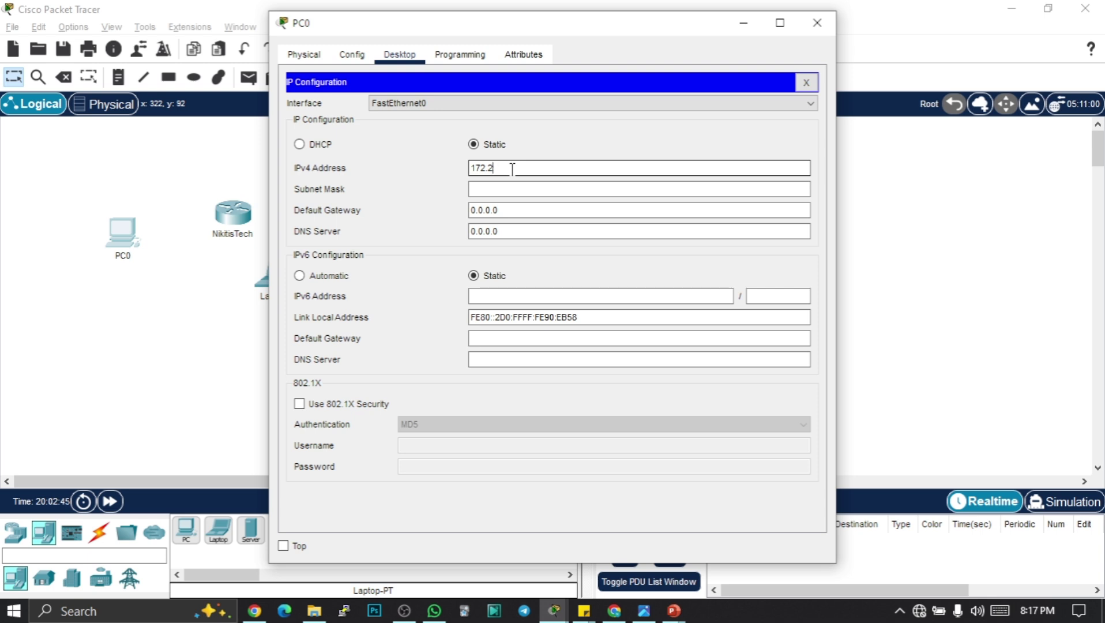
pyautogui.write('0.10')
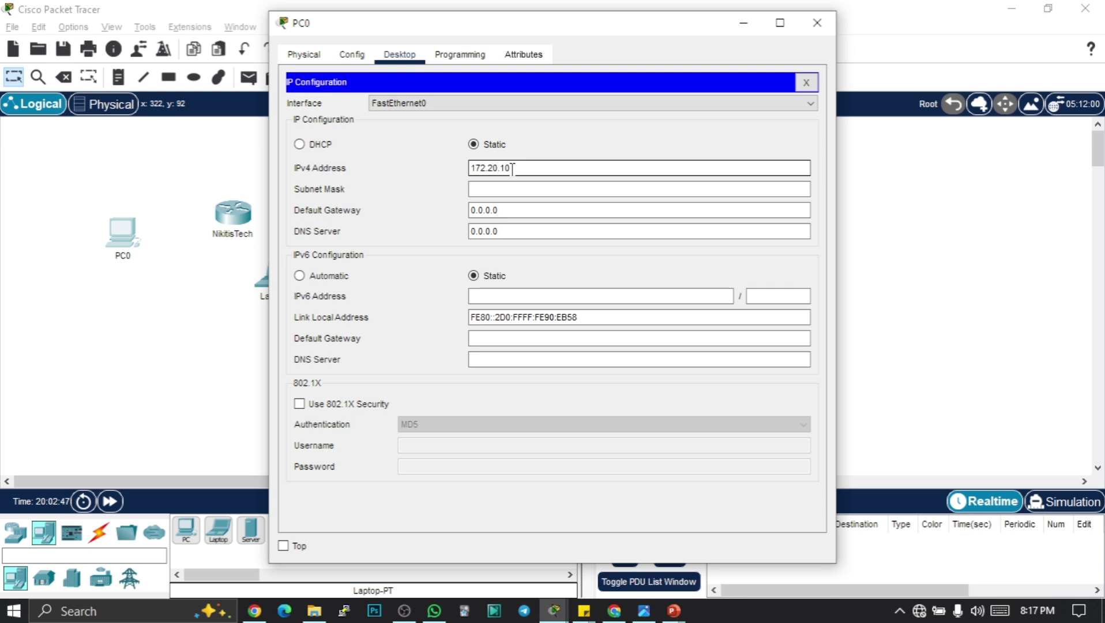
pyautogui.write('.9')
pyautogui.press('Tab')
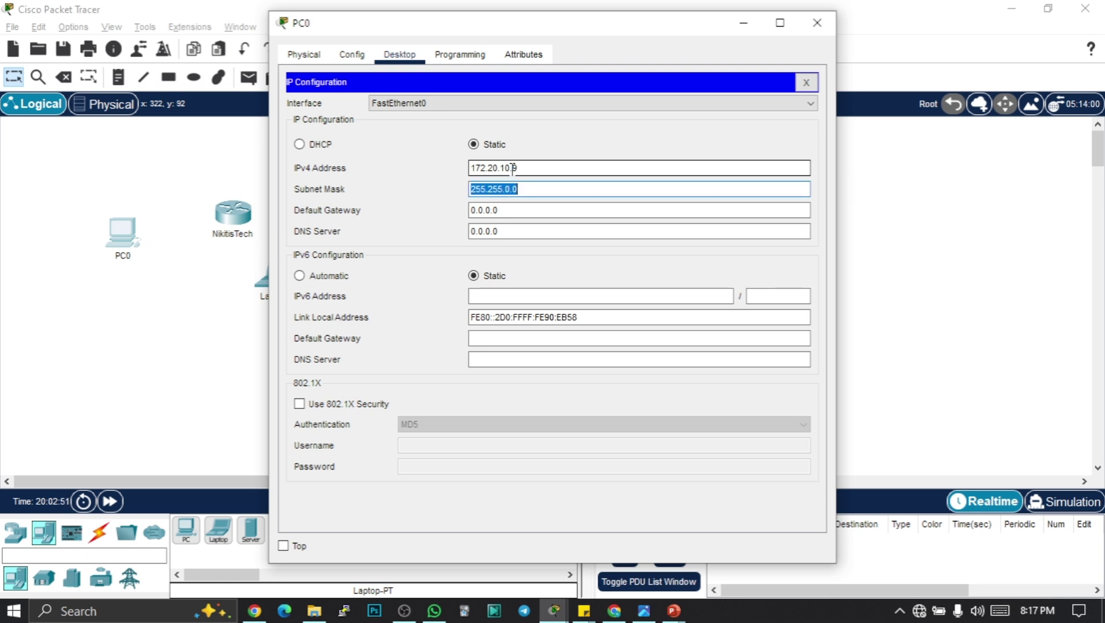
pyautogui.write('255.255.0.0')
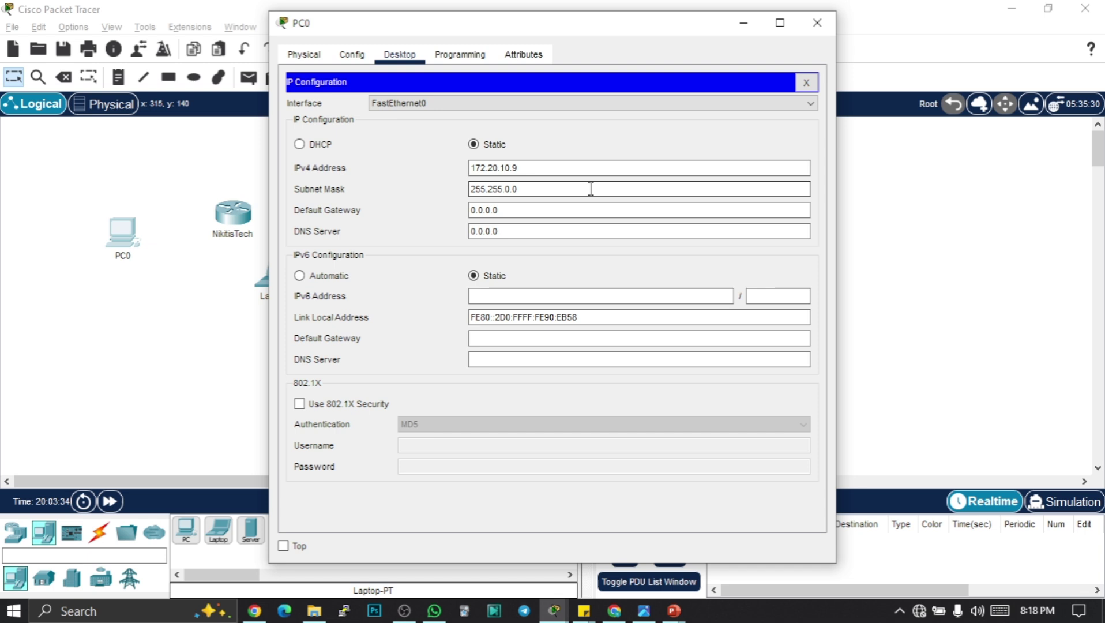
pyautogui.click(806, 83)
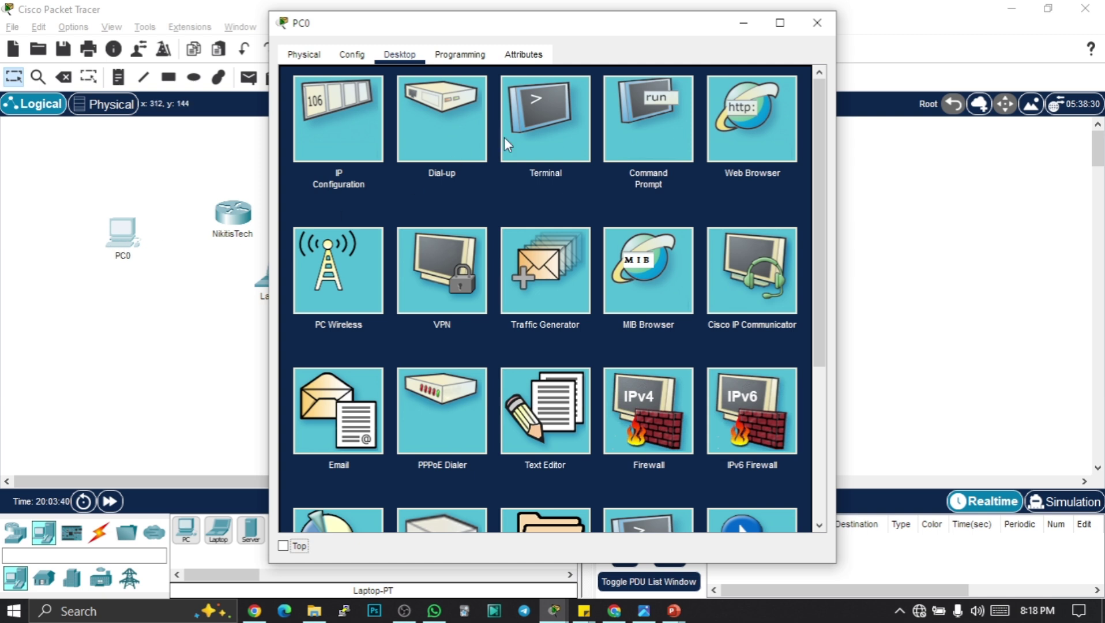
# - Run ipconfig in PC0's Command Prompt to show 172.20.10.9 and mask 255.255.0.0
pyautogui.click(658, 135)
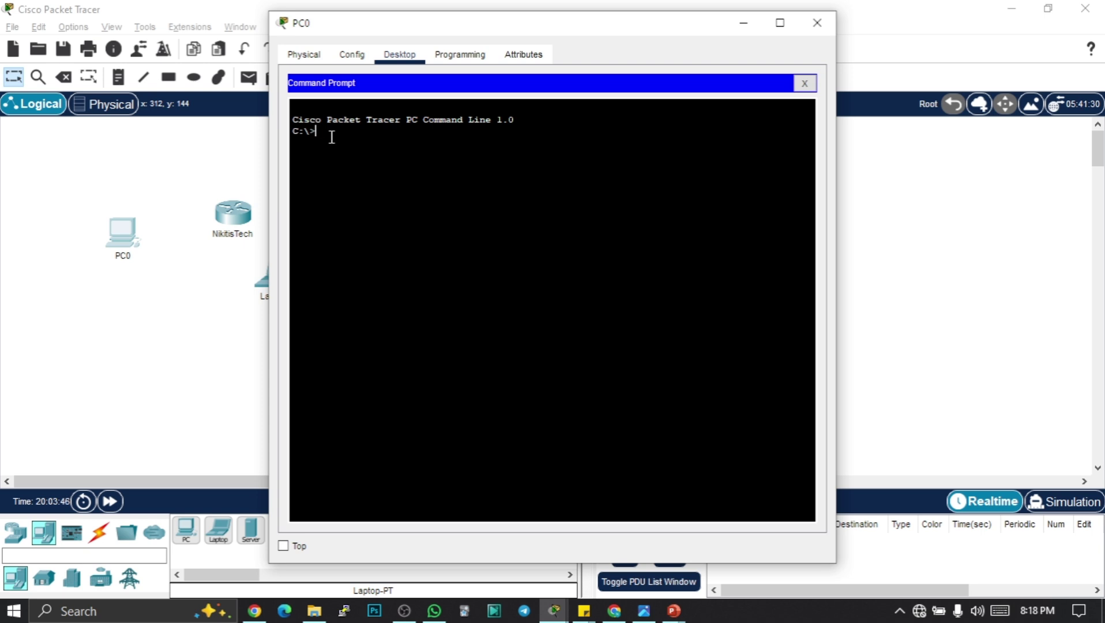
pyautogui.write('ipconfig')
pyautogui.press('Return')
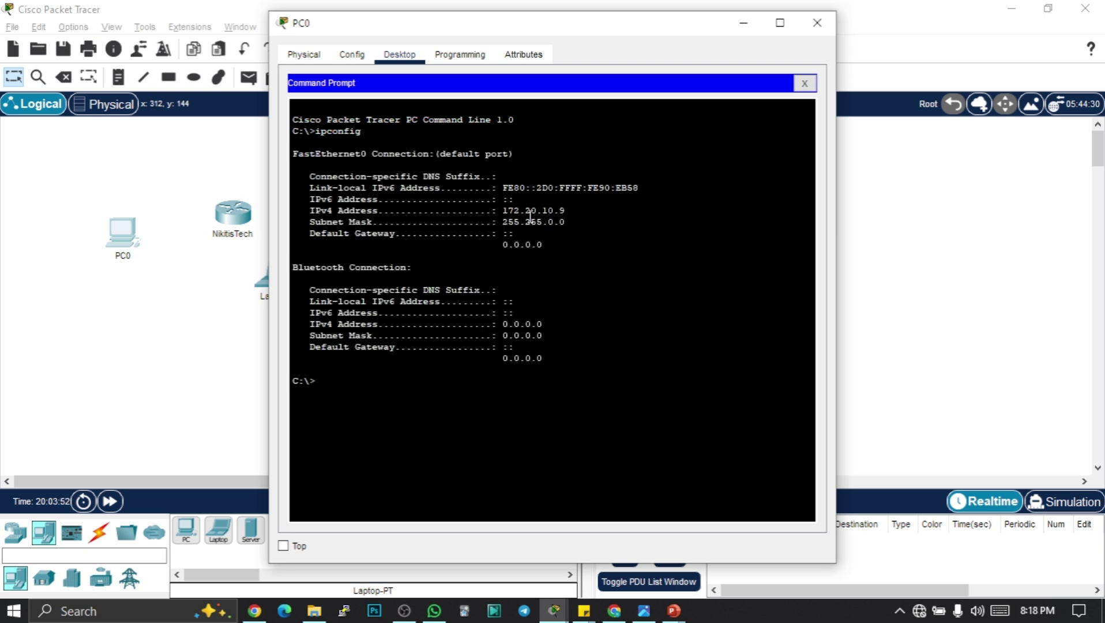
pyautogui.moveTo(574, 212); pyautogui.dragTo(510, 221)
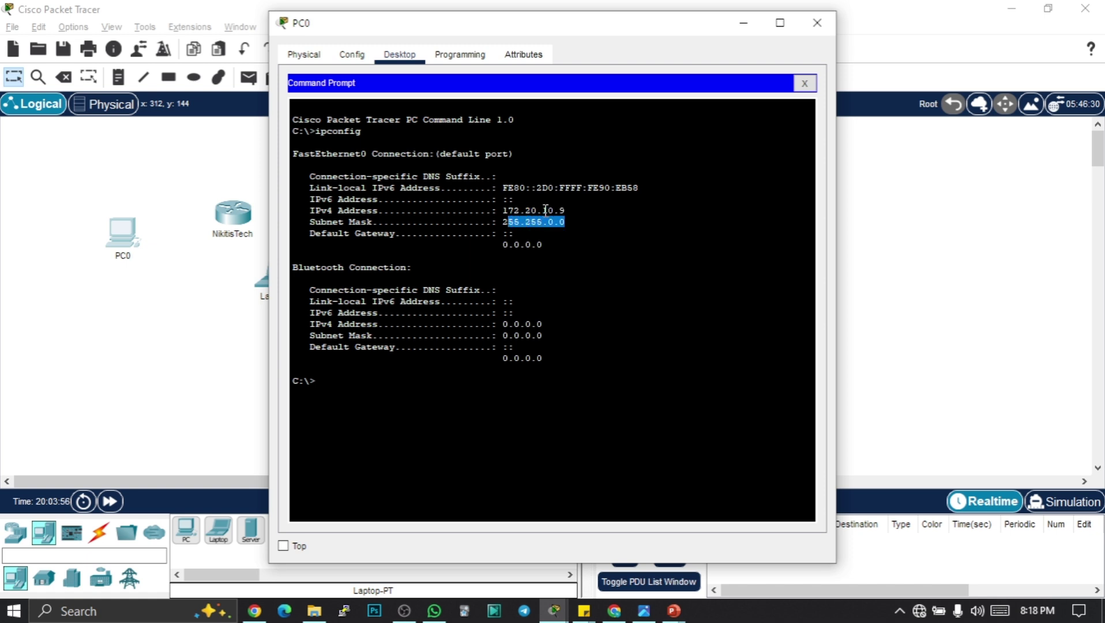